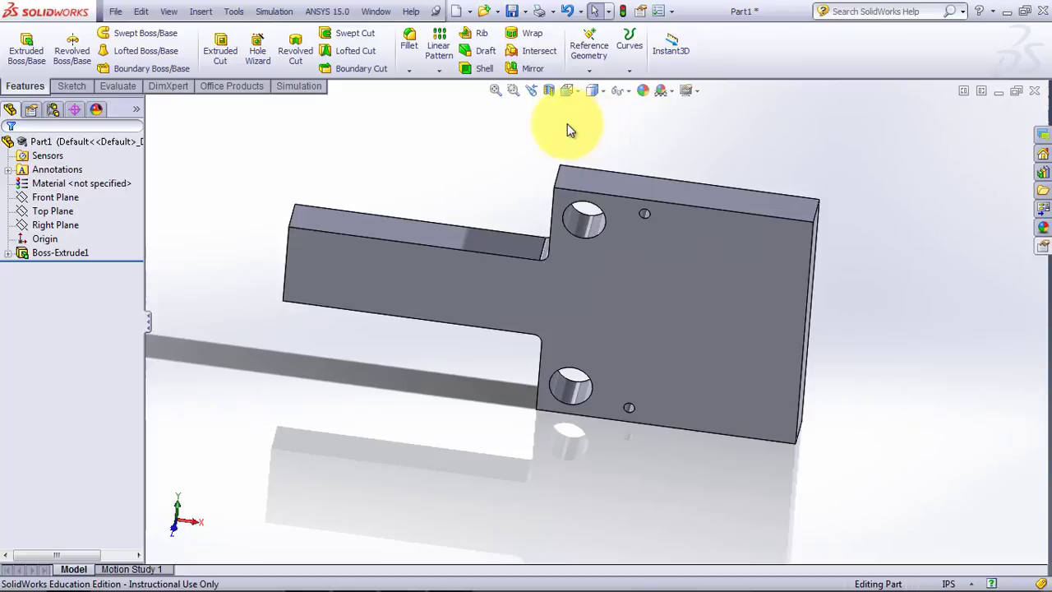
# Save the part as Part5.SLDPRT in the Downloads folder, replacing the existing file of that name.
pyautogui.click(511, 11)
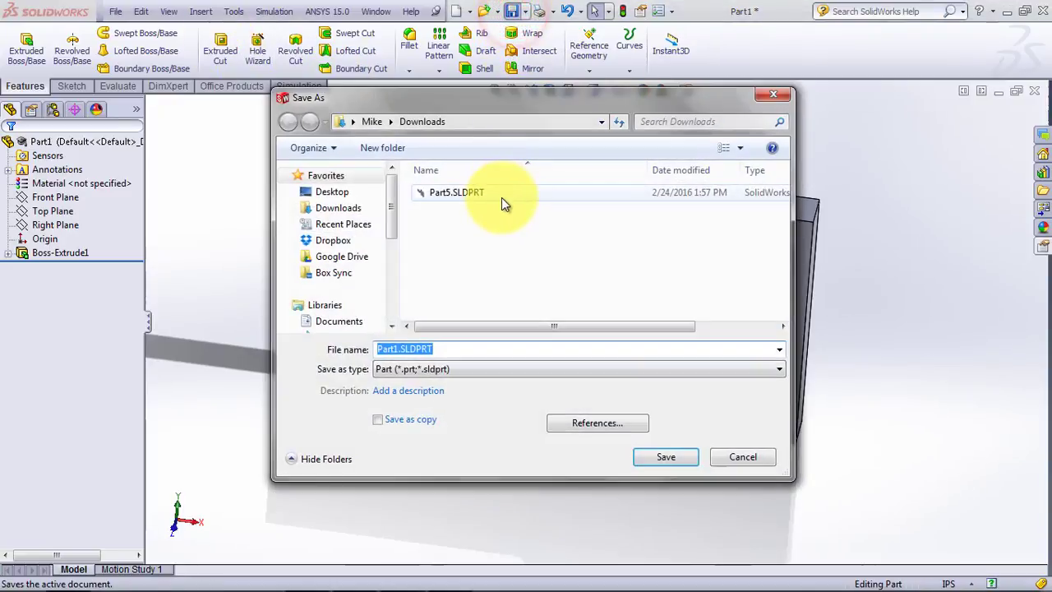
pyautogui.click(458, 191)
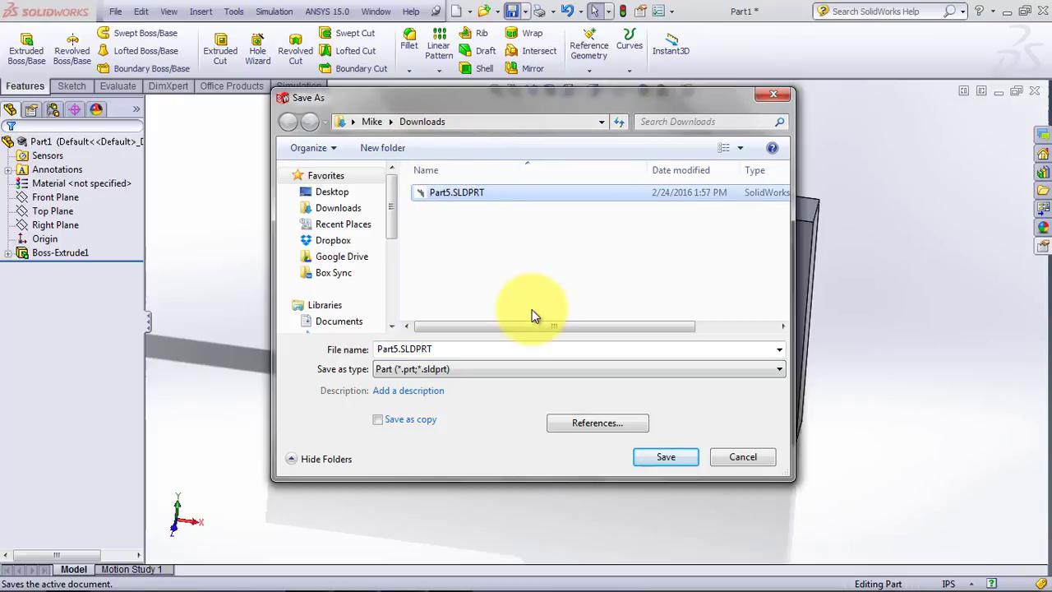
pyautogui.click(661, 457)
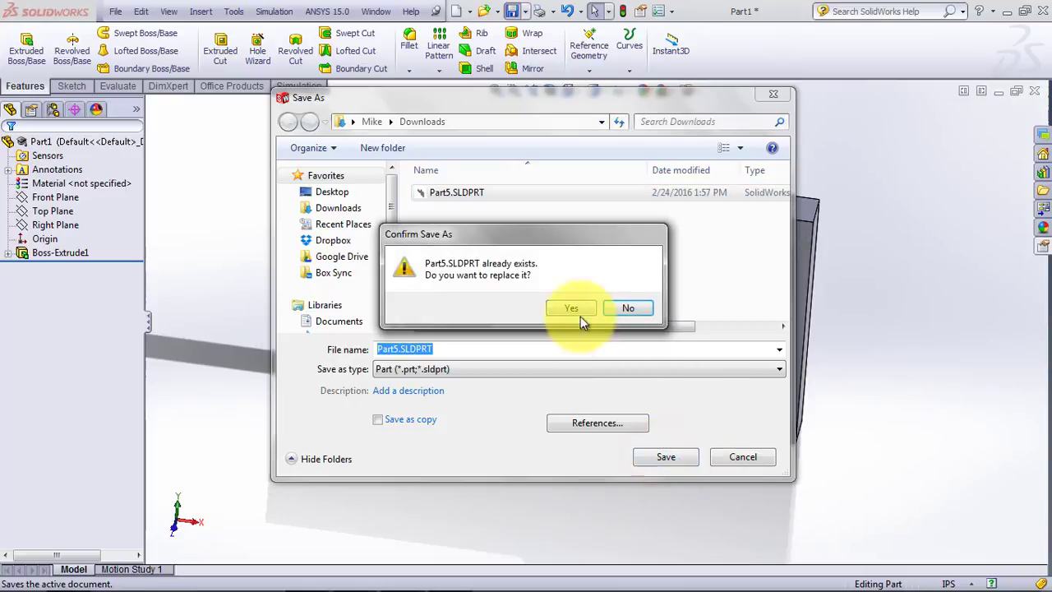
pyautogui.click(567, 304)
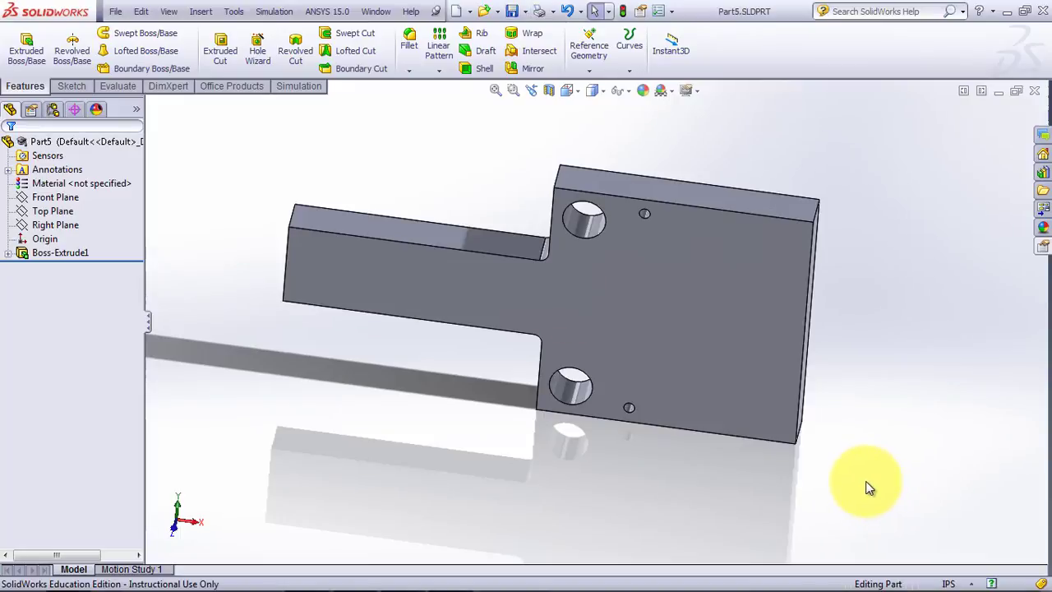
# Switch to ANSYS Workbench by starting a session from the saved part.
pyautogui.click(333, 12)
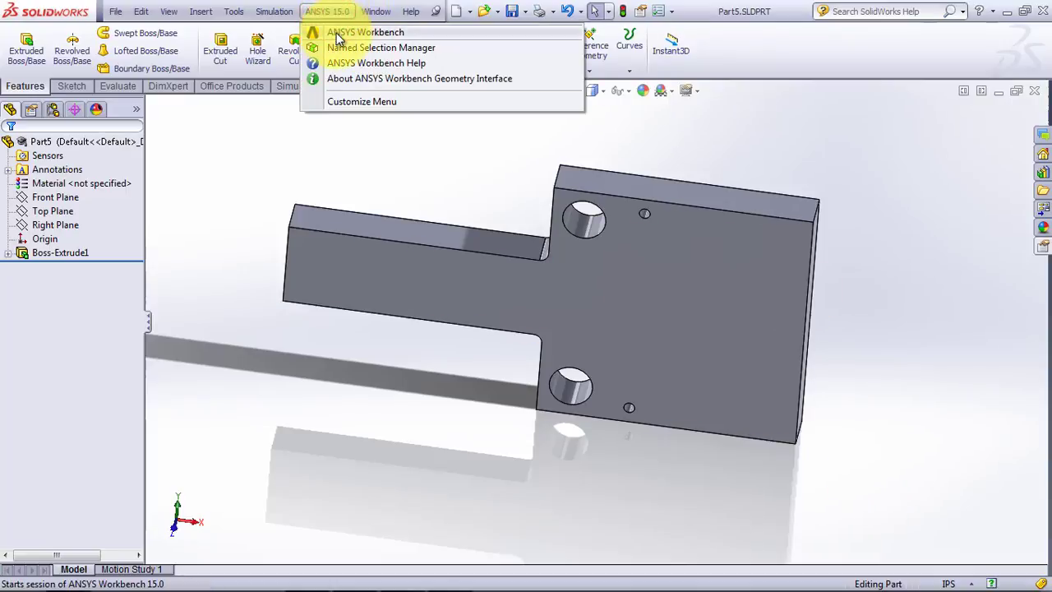
pyautogui.click(365, 35)
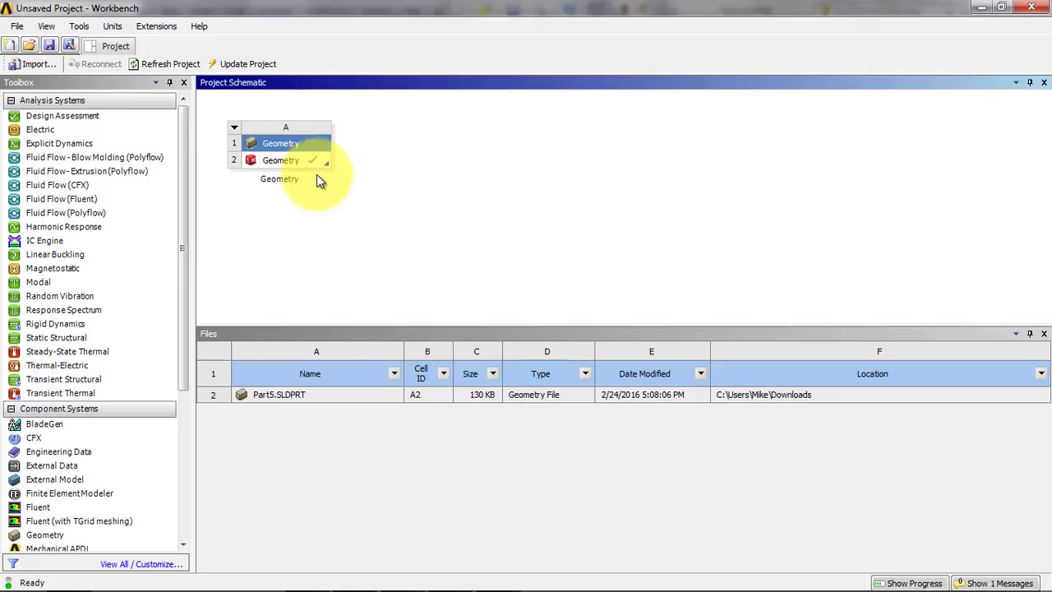
# Add a Static Structural system beside the Geometry system and link the imported geometry to its Geometry cell.
pyautogui.click(57, 340)
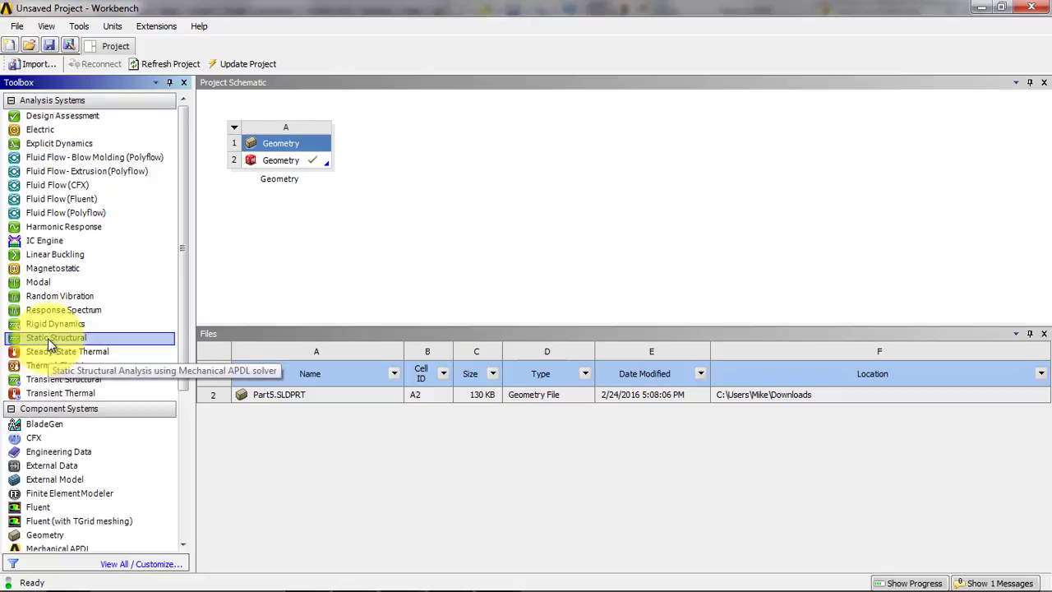
pyautogui.moveTo(48, 337); pyautogui.dragTo(447, 173)
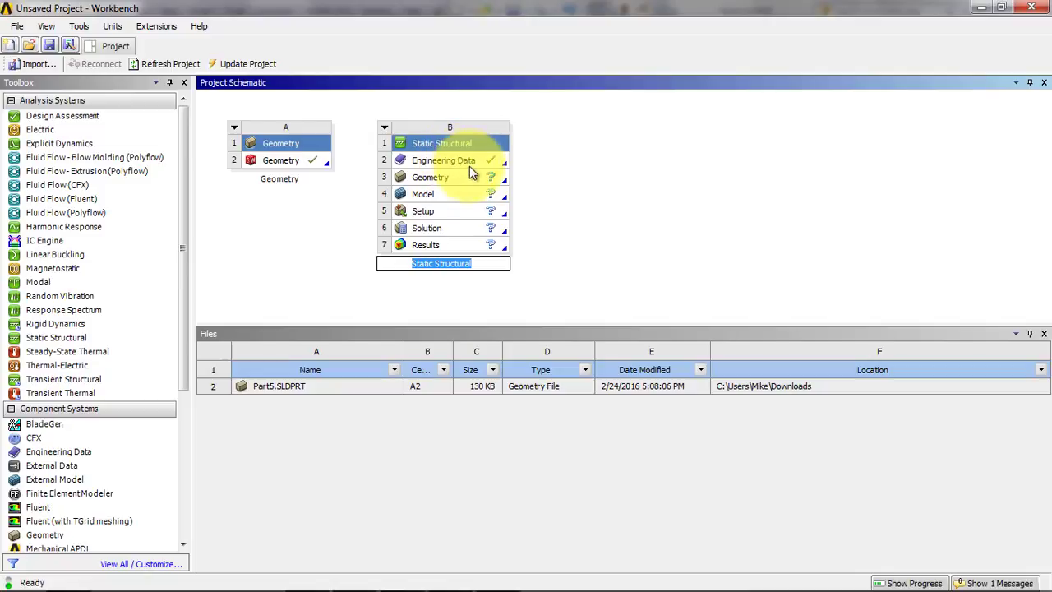
pyautogui.click(284, 163)
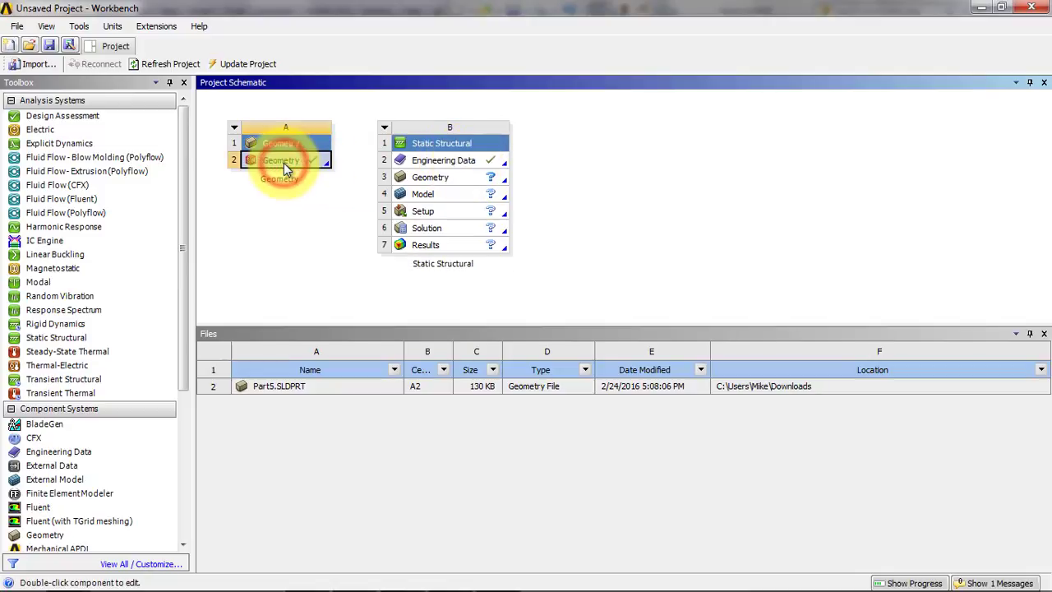
pyautogui.moveTo(283, 163); pyautogui.dragTo(410, 180)
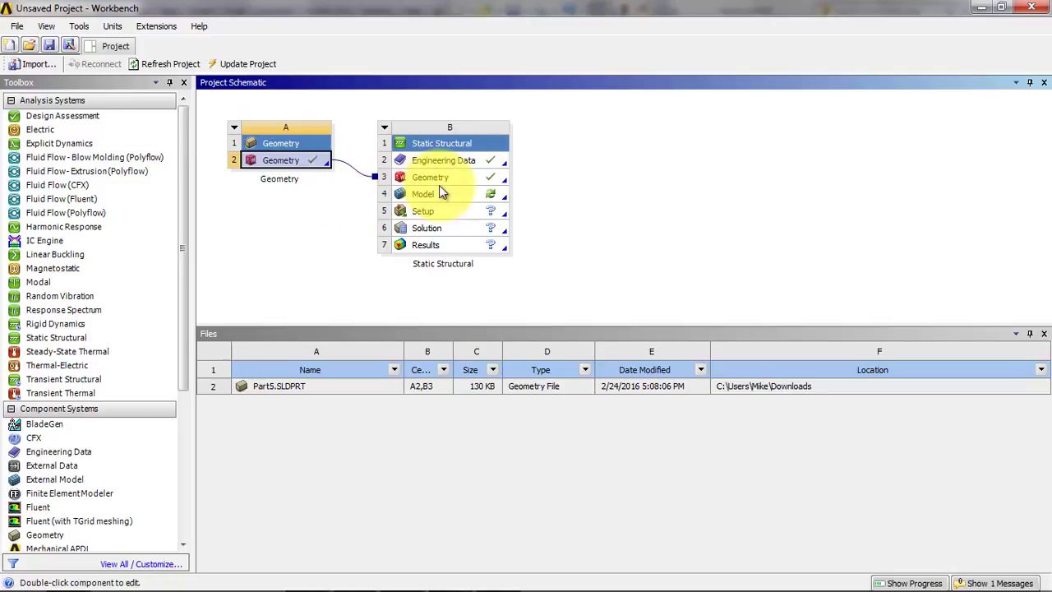
pyautogui.click(485, 144)
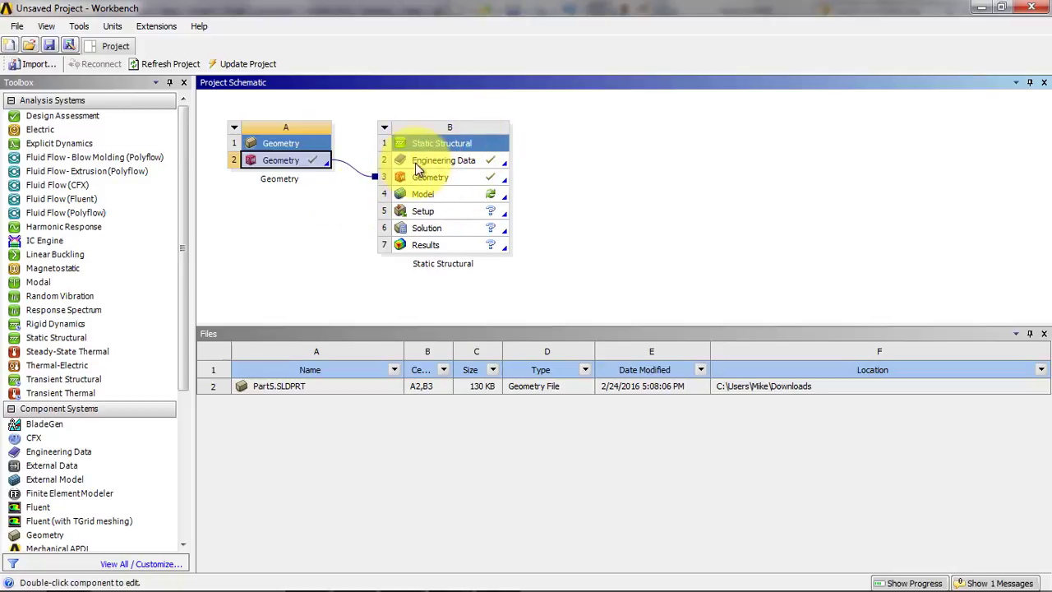
pyautogui.click(478, 179)
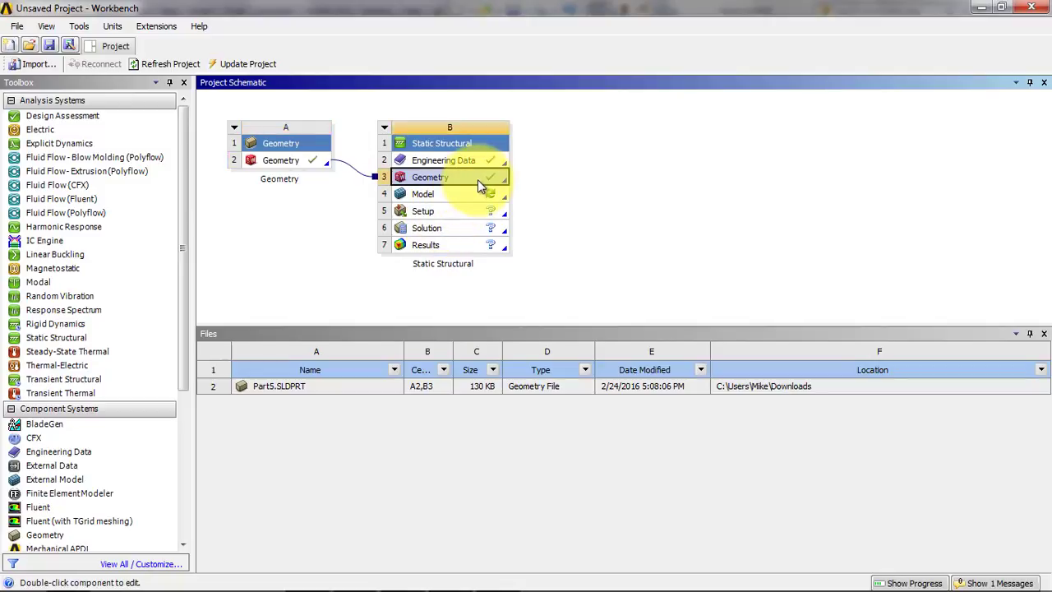
pyautogui.rightClick(481, 180)
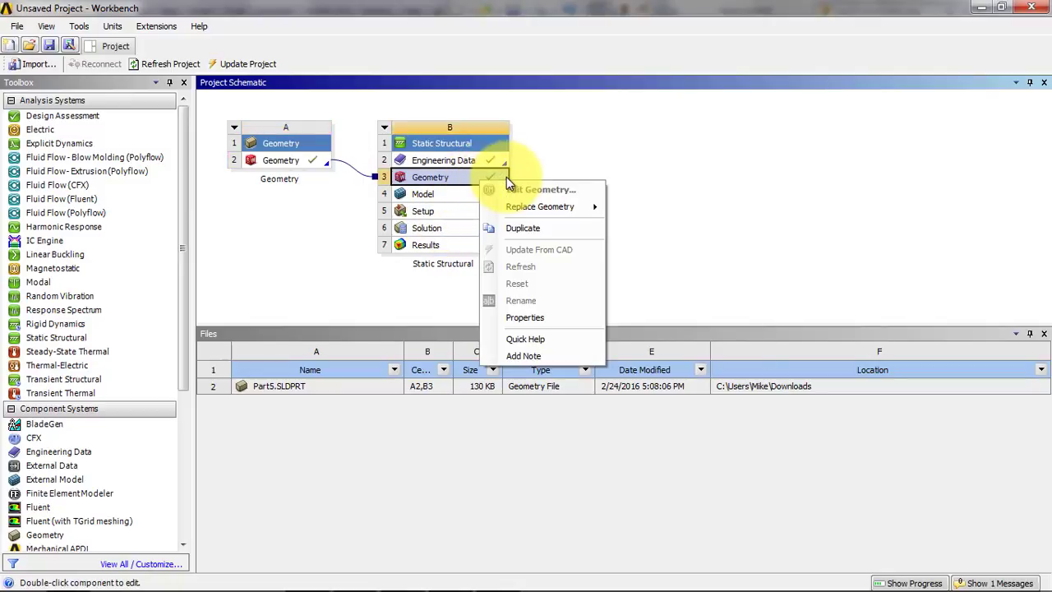
pyautogui.moveTo(525, 212)
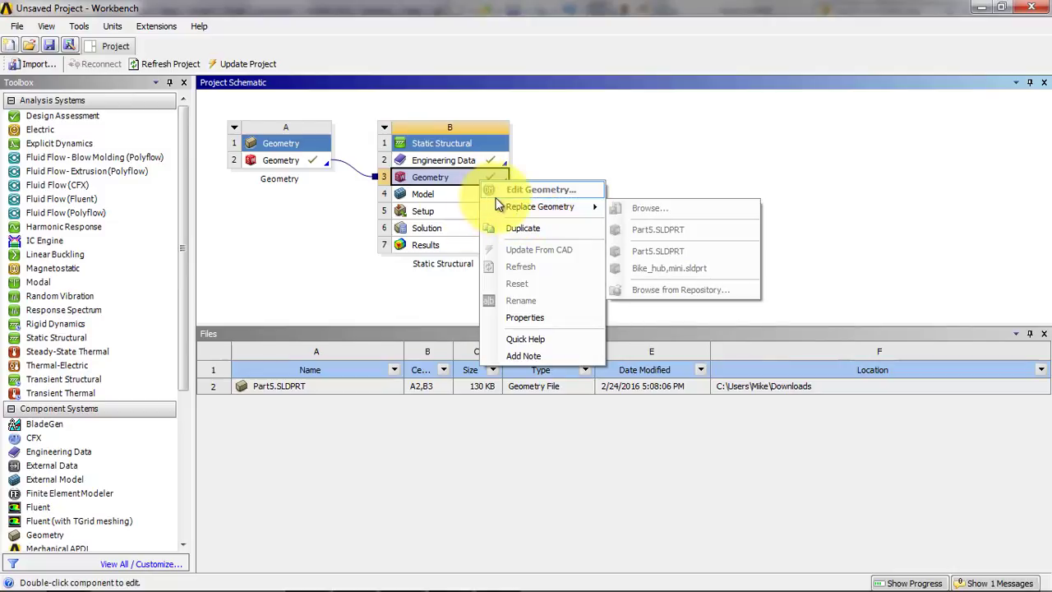
pyautogui.click(596, 137)
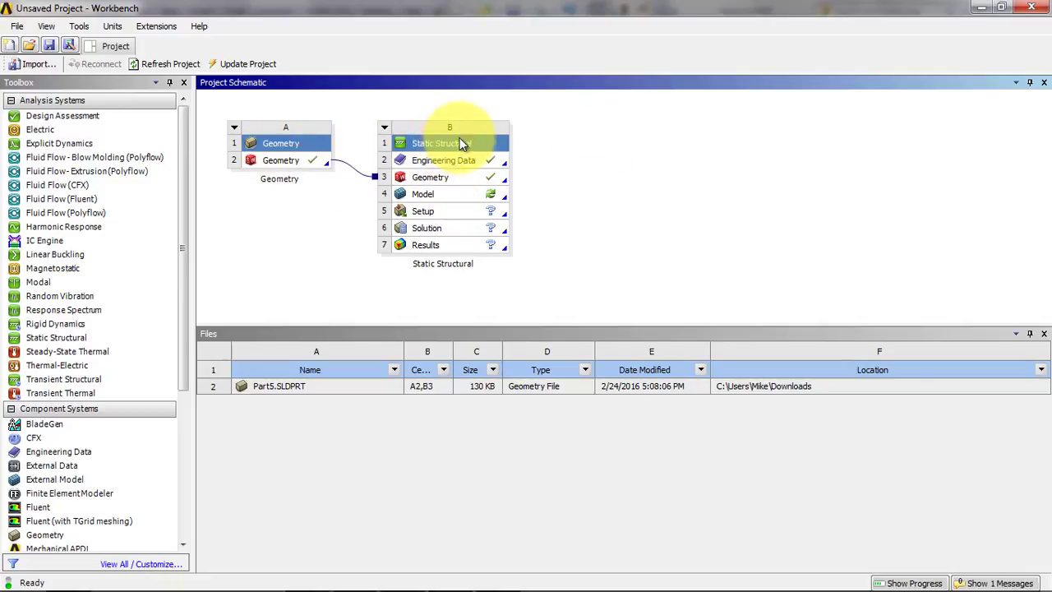
# Delete the link between the standalone Geometry system and the Static Structural system's Geometry cell.
pyautogui.click(359, 176)
pyautogui.press('Delete')
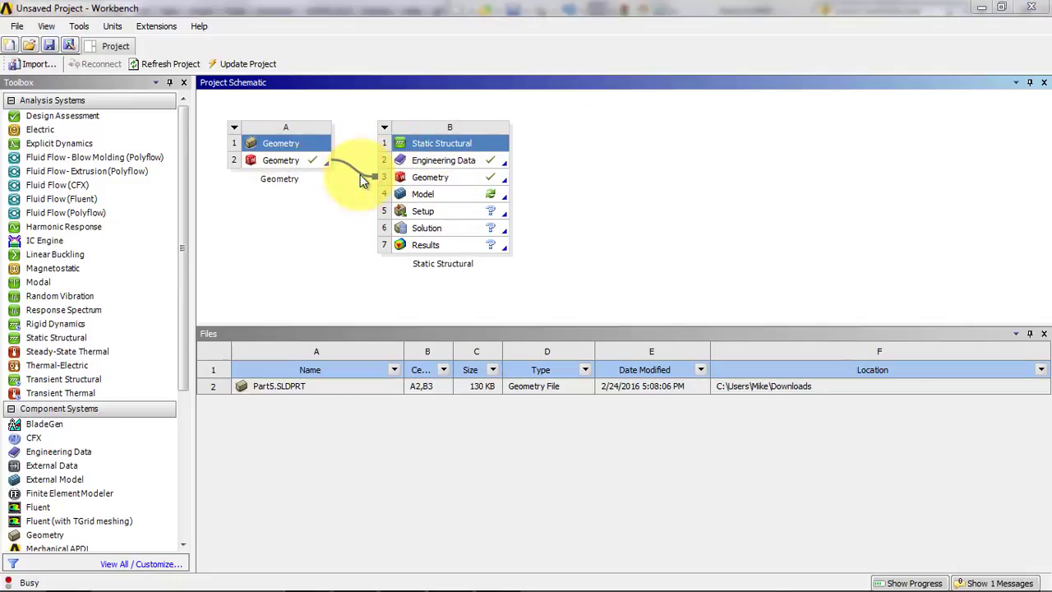
pyautogui.click(545, 325)
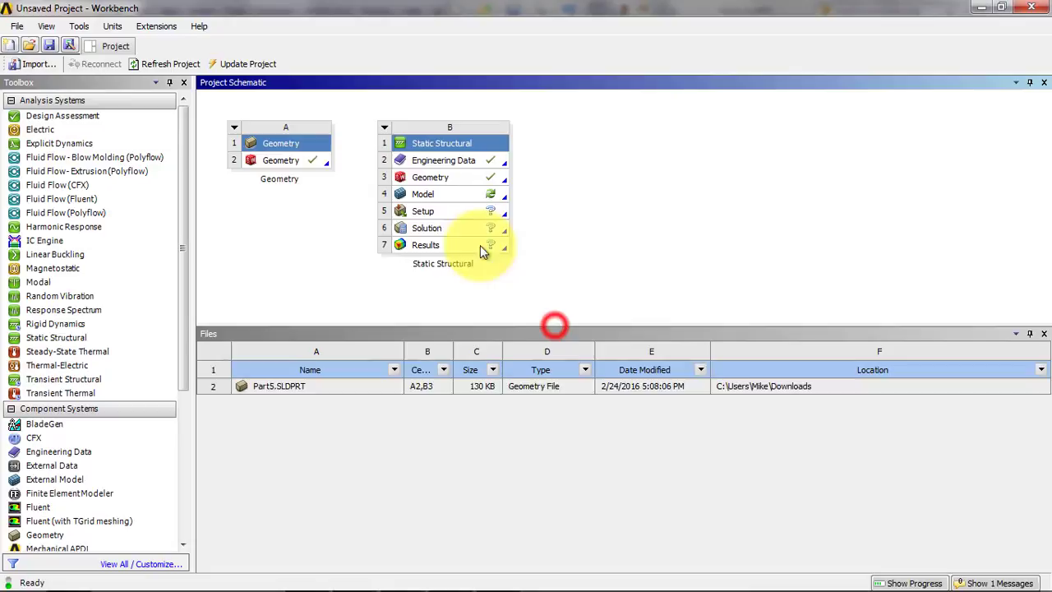
# Check the options of the unlinked Static Structural Geometry cell, and relink it to the standalone Geometry system.
pyautogui.click(464, 183)
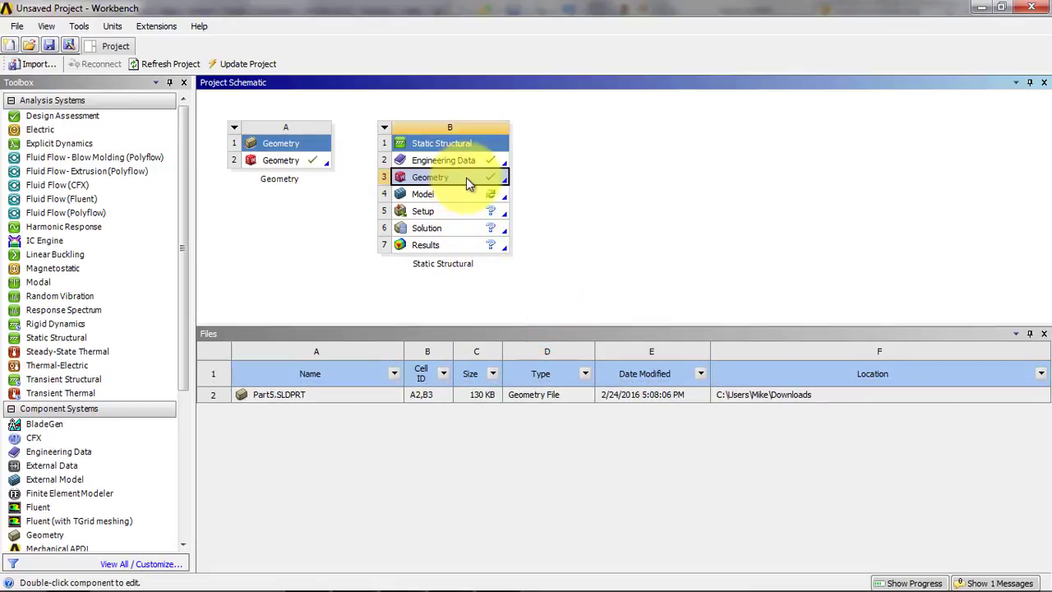
pyautogui.rightClick(466, 177)
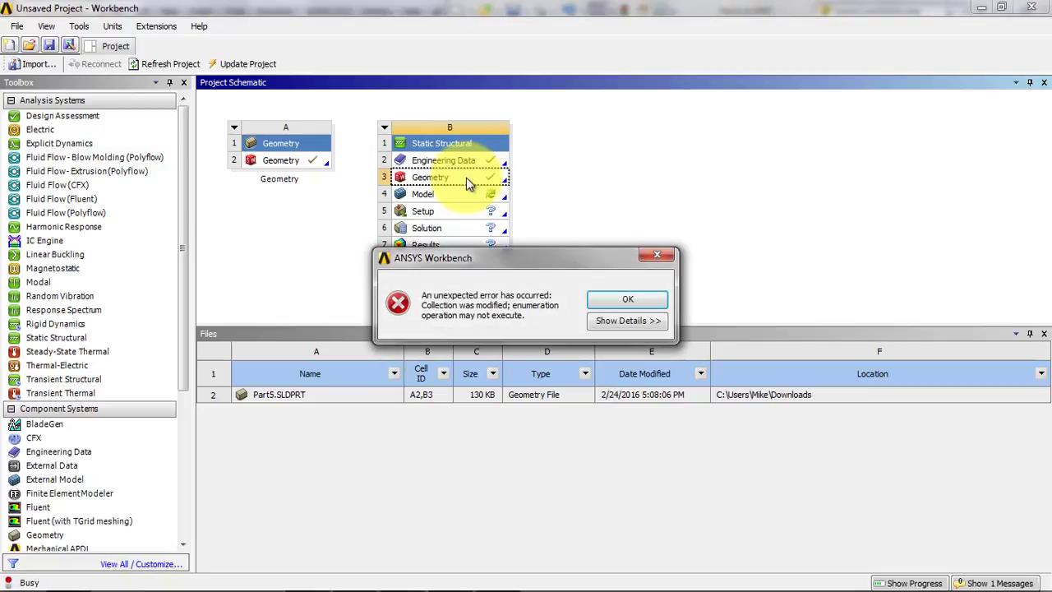
pyautogui.click(610, 303)
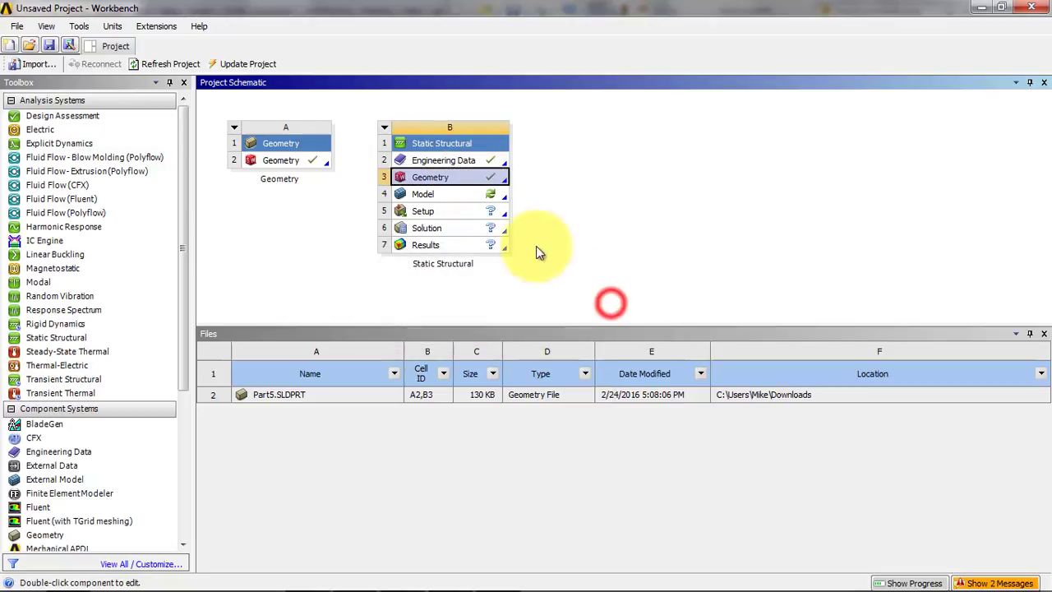
pyautogui.rightClick(467, 179)
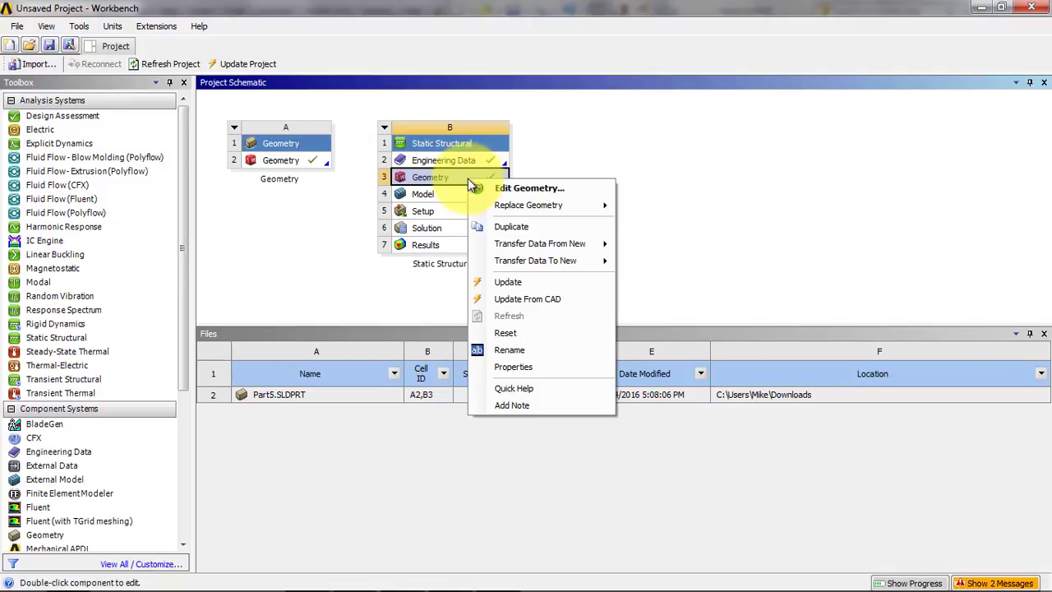
pyautogui.moveTo(526, 202)
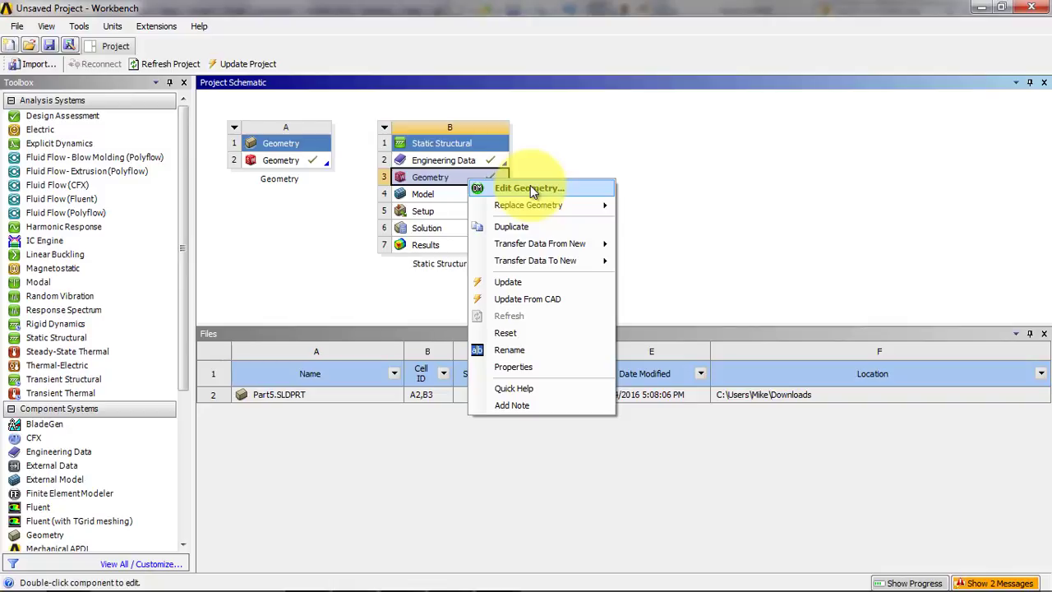
pyautogui.click(559, 145)
pyautogui.moveTo(312, 159); pyautogui.dragTo(409, 175)
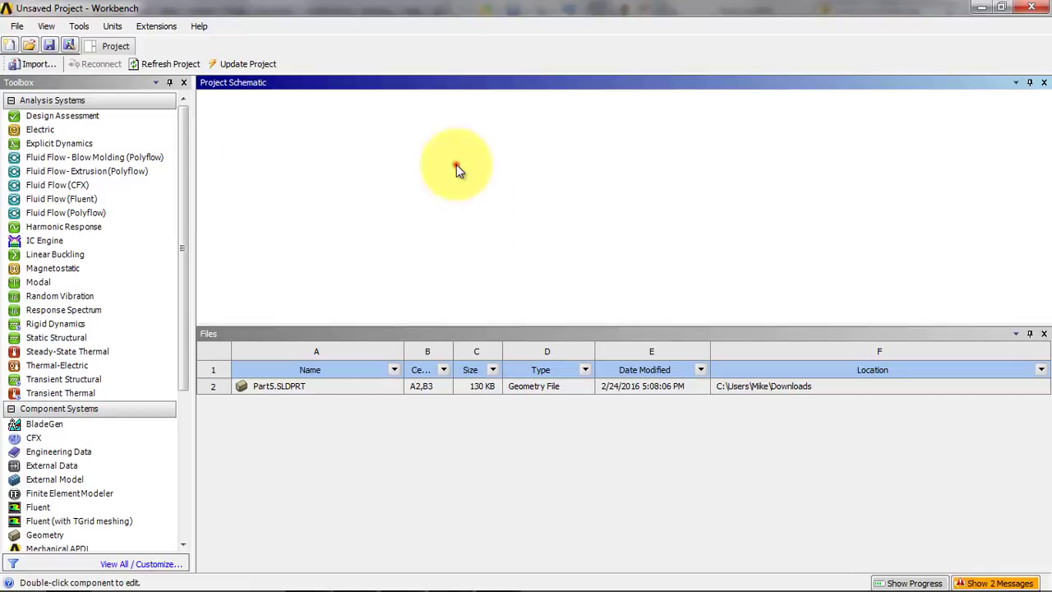
# Open the Static Structural system's Engineering Data and change the unit of Structural Steel's Young's Modulus to psi.
pyautogui.click(456, 164)
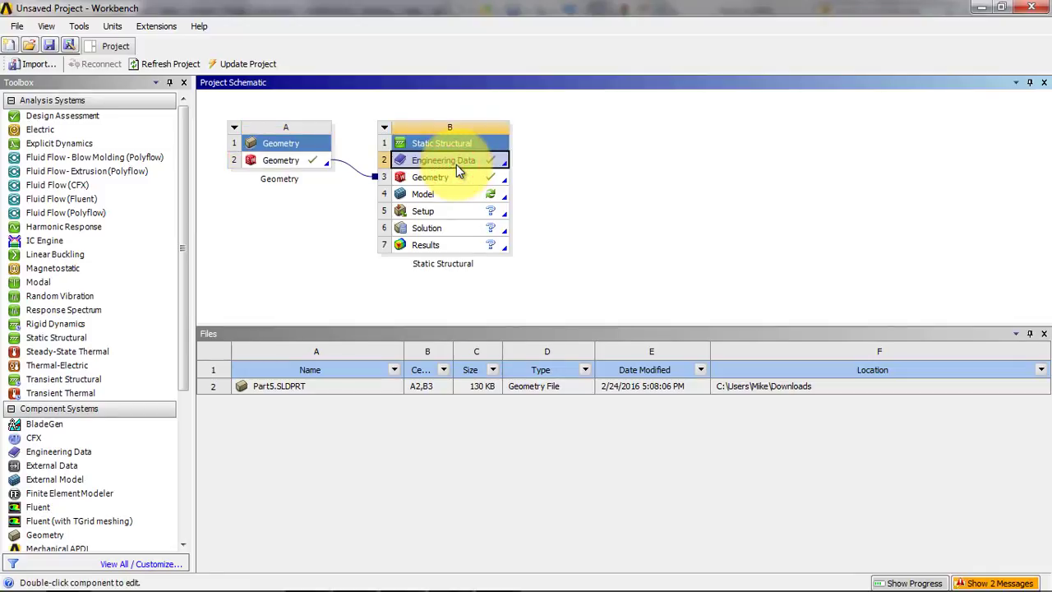
pyautogui.doubleClick(456, 165)
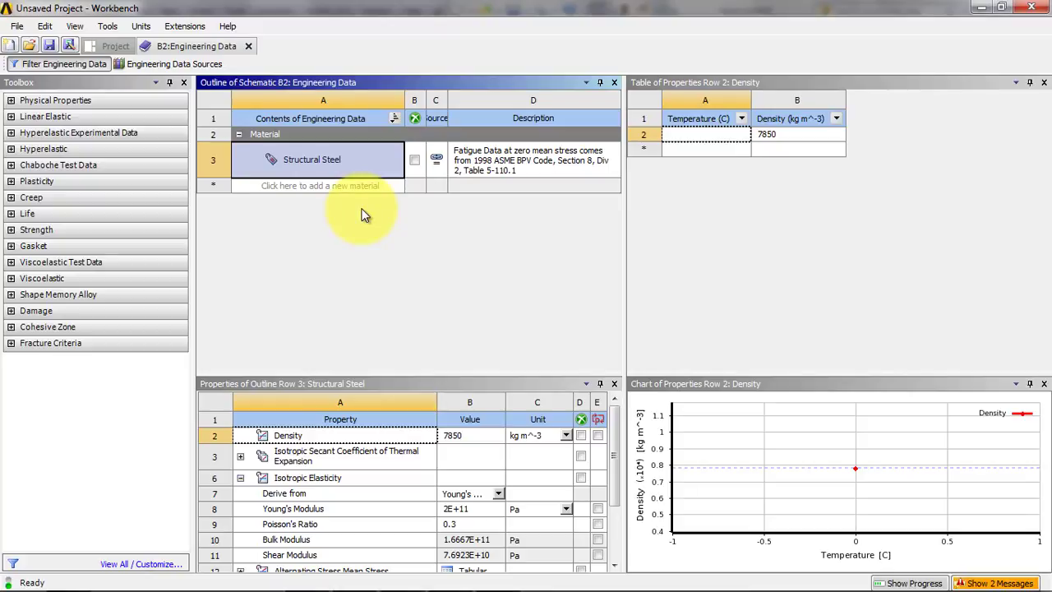
pyautogui.doubleClick(334, 162)
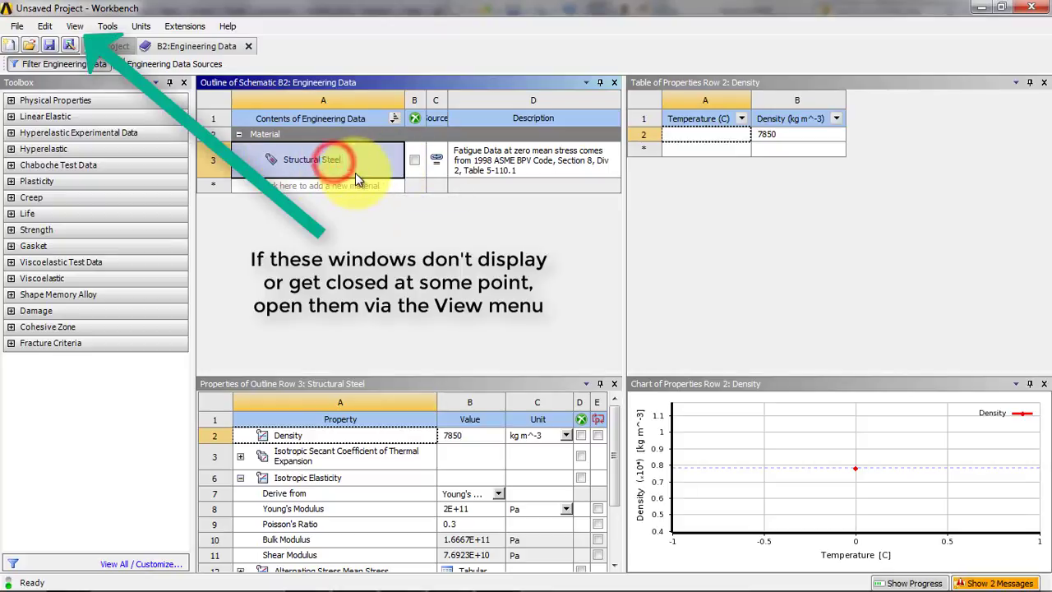
pyautogui.click(374, 167)
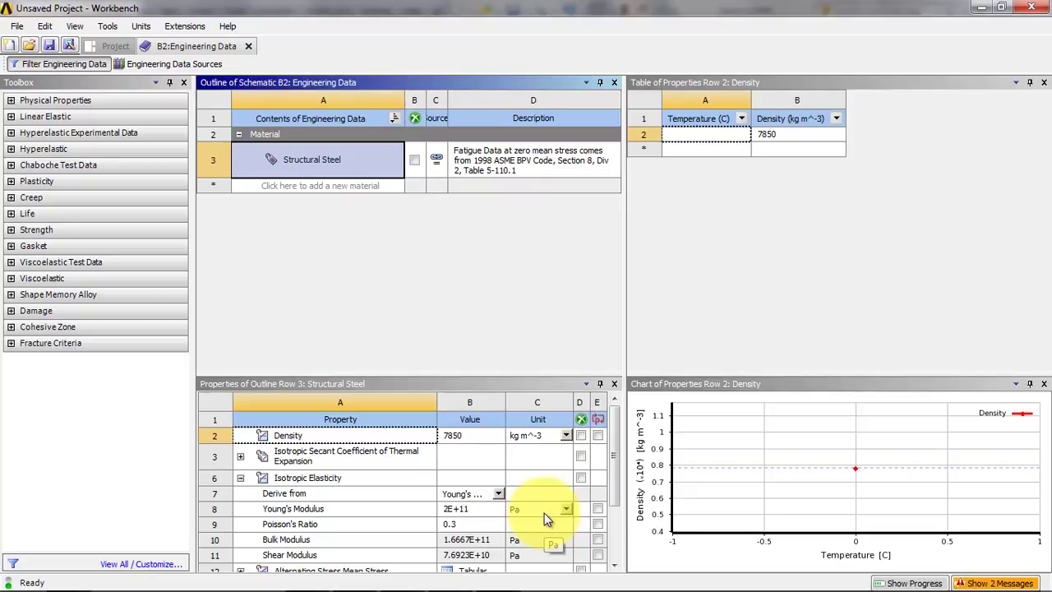
pyautogui.click(567, 510)
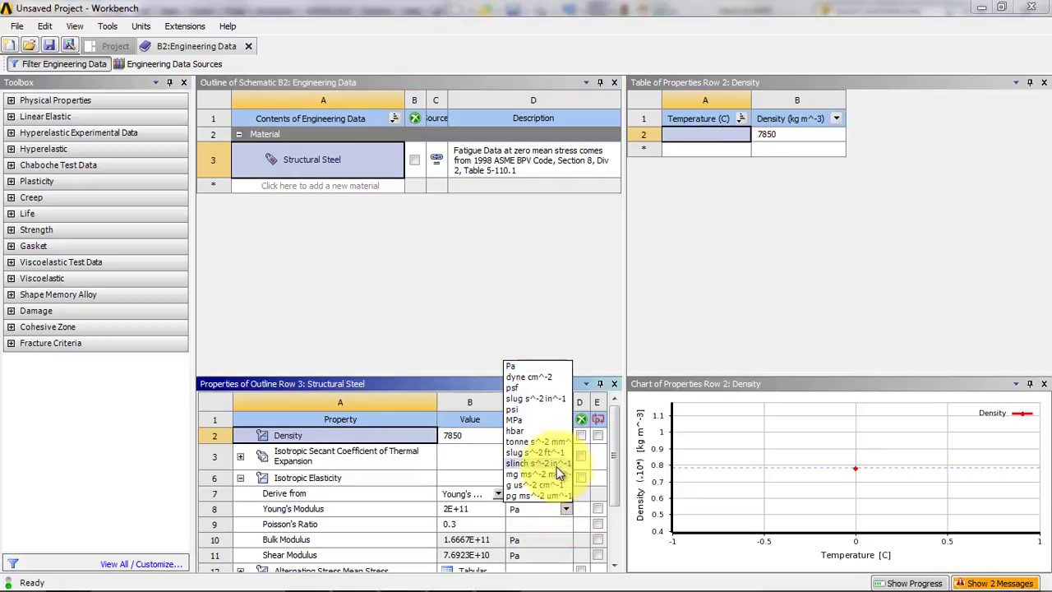
pyautogui.click(552, 410)
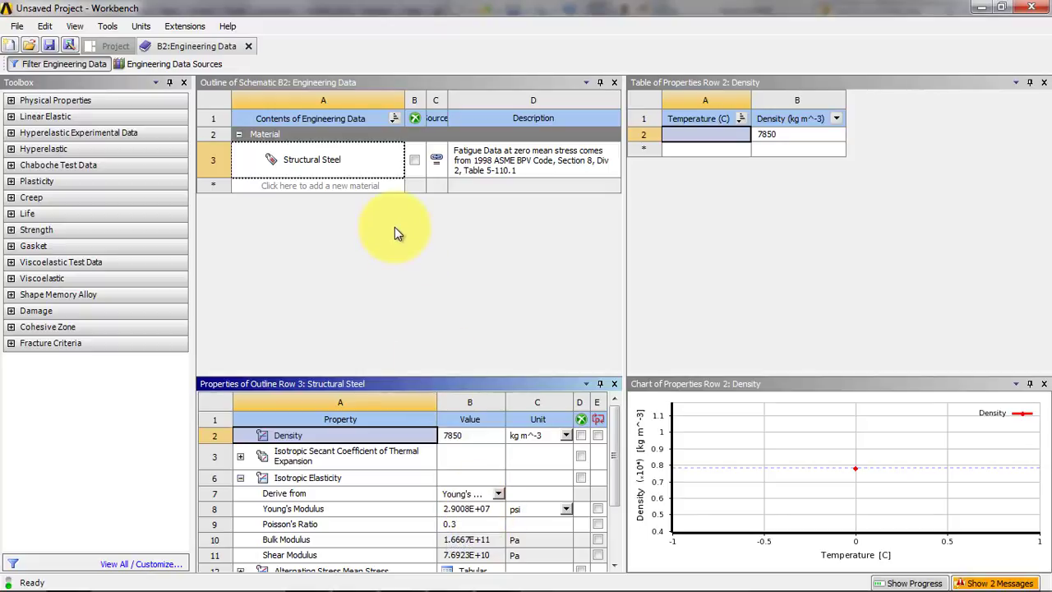
# Examine the physical properties available for materials and the empty row for adding a new material.
pyautogui.click(12, 100)
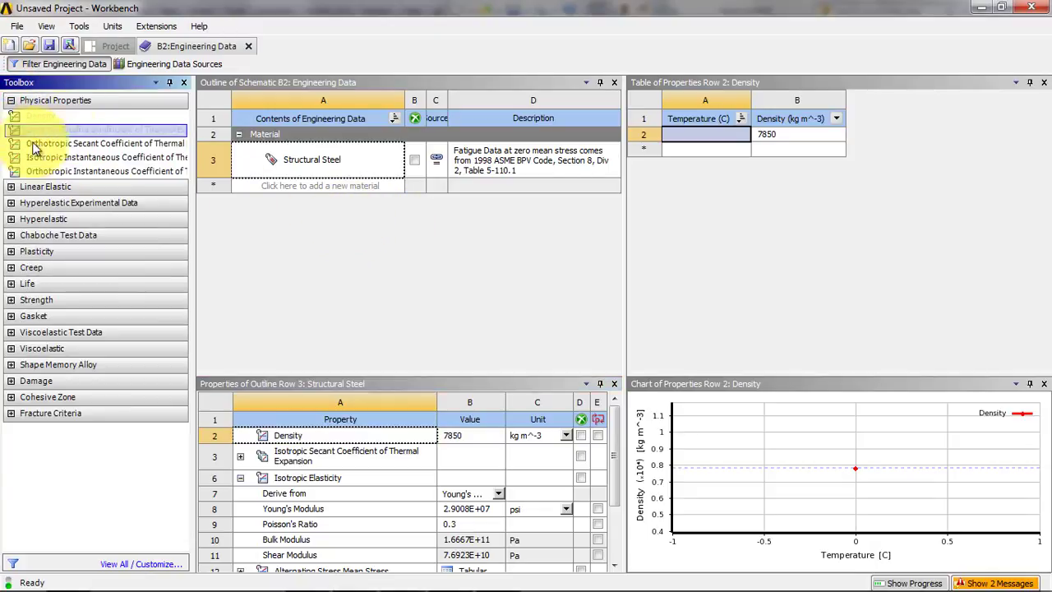
pyautogui.click(61, 159)
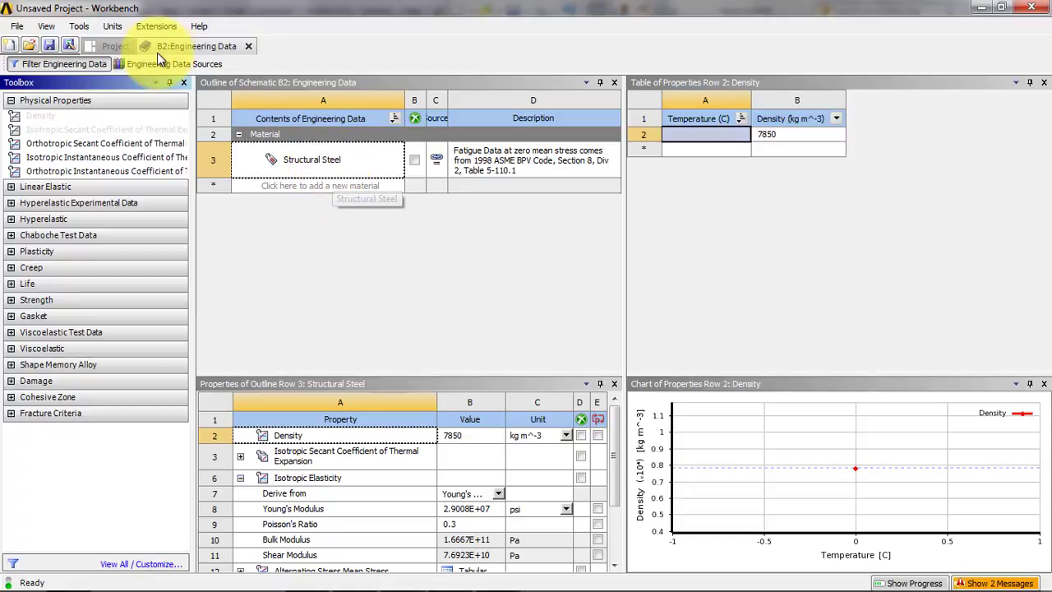
pyautogui.click(300, 186)
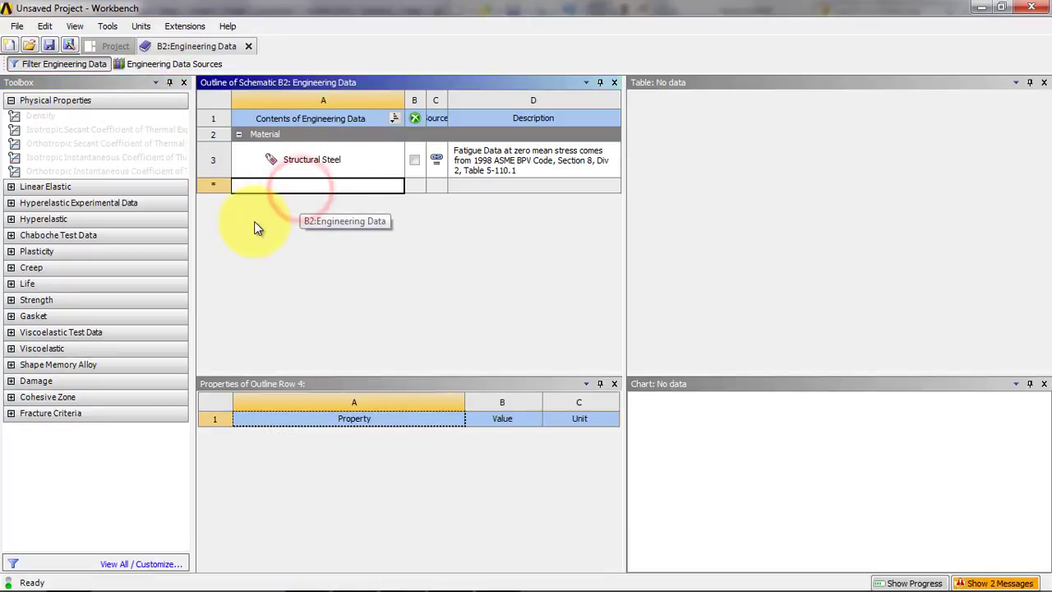
# Display the Engineering Data Sources and examine the materials offered in Favorites.
pyautogui.click(169, 63)
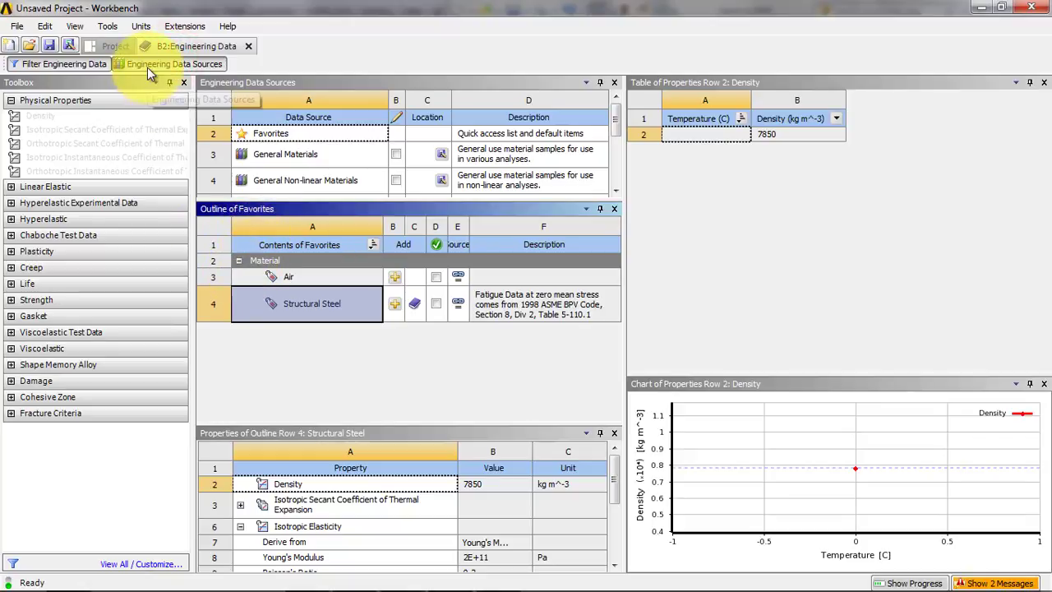
pyautogui.moveTo(266, 273); pyautogui.dragTo(258, 337)
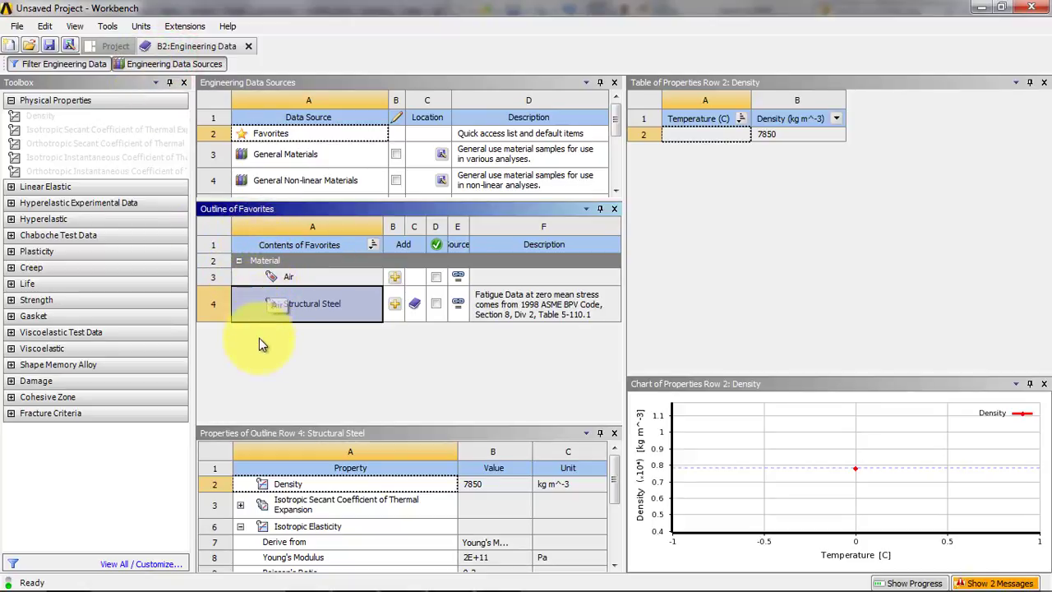
pyautogui.moveTo(368, 327); pyautogui.dragTo(400, 301)
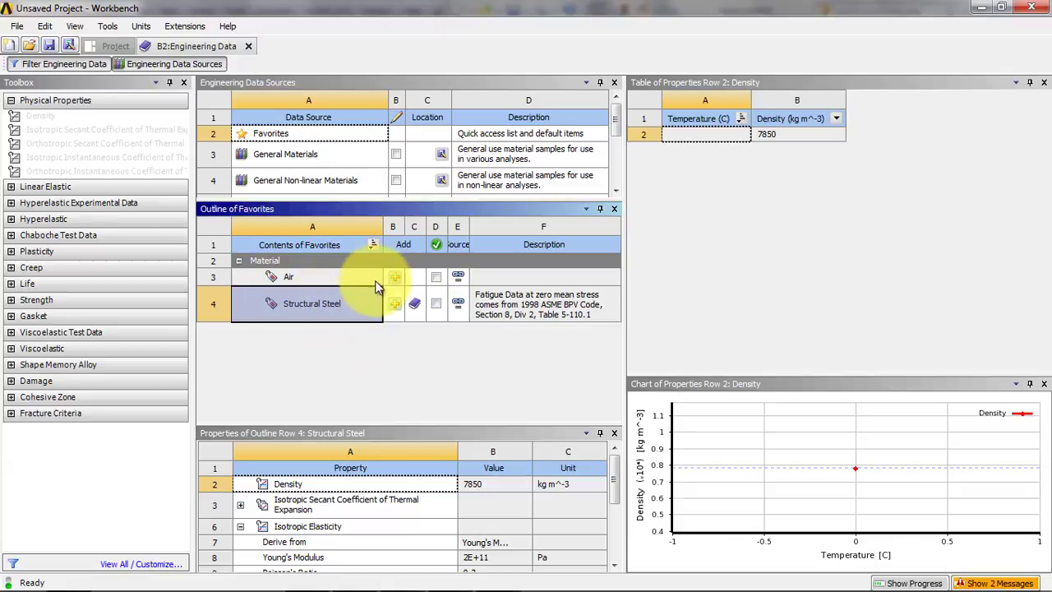
# Add Air from Favorites and Aluminum Alloy from General Materials to the project's engineering data.
pyautogui.click(394, 277)
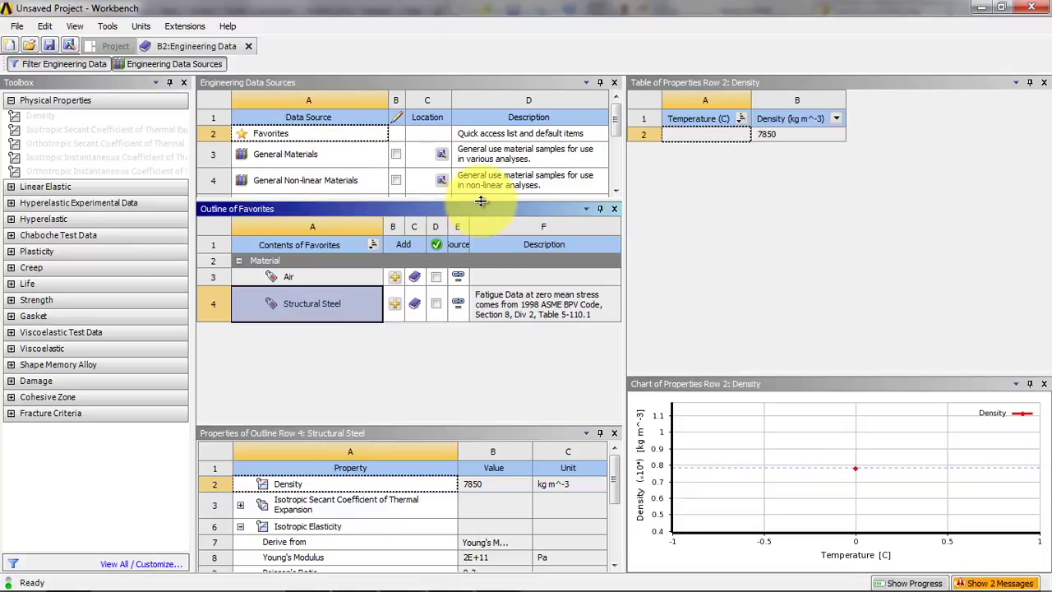
pyautogui.moveTo(481, 201); pyautogui.dragTo(423, 261)
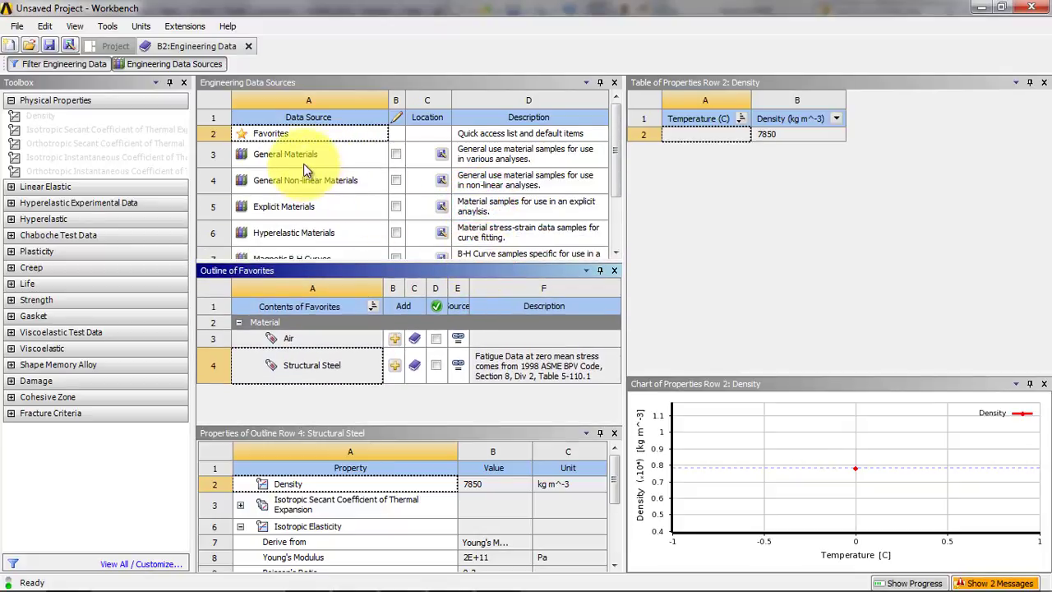
pyautogui.click(301, 156)
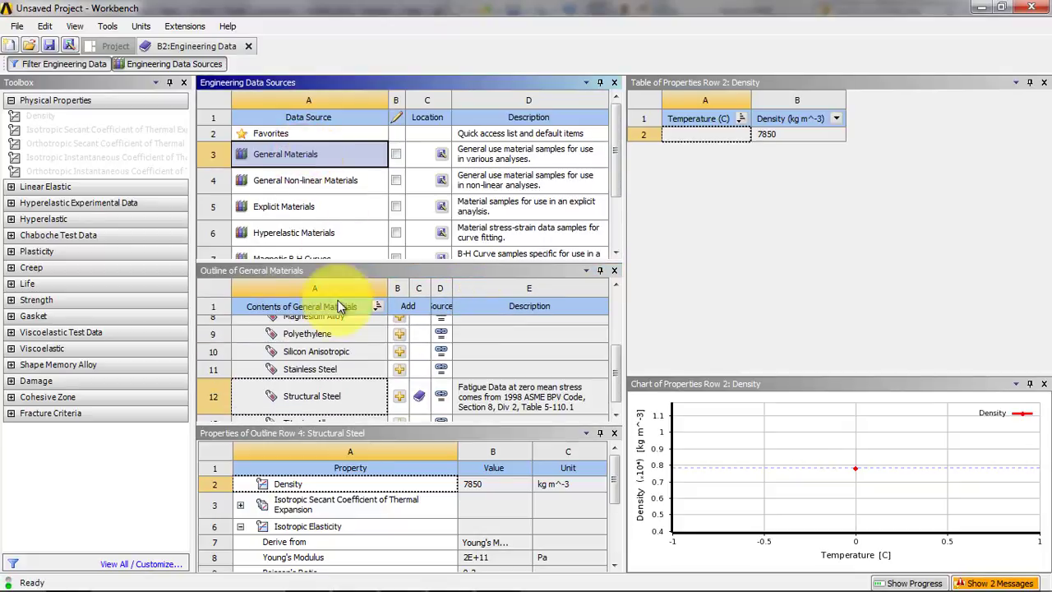
pyautogui.scroll(-3, 348, 397)
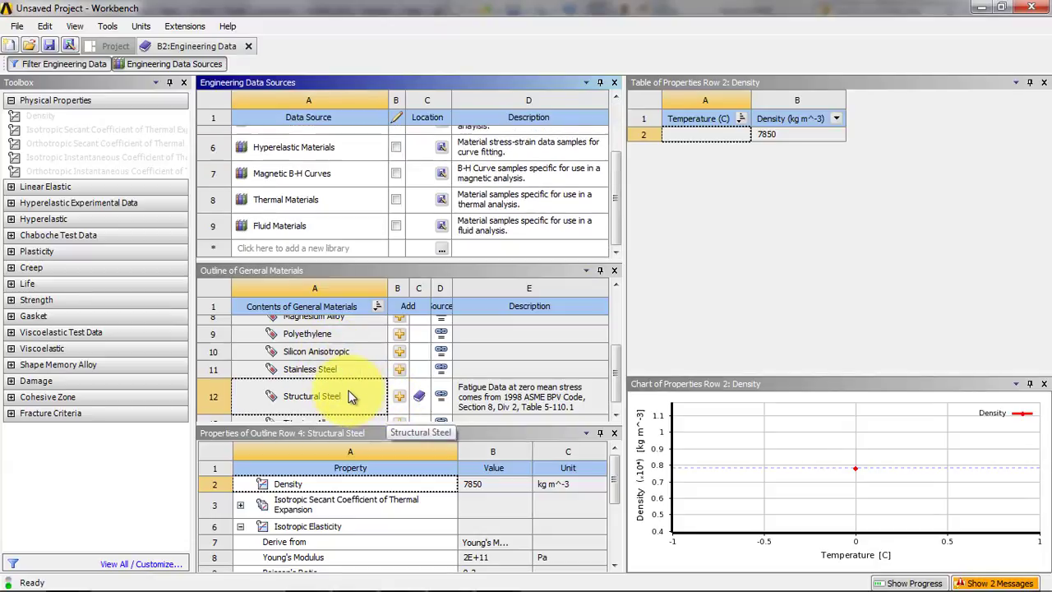
pyautogui.click(354, 369)
pyautogui.scroll(3, 351, 366)
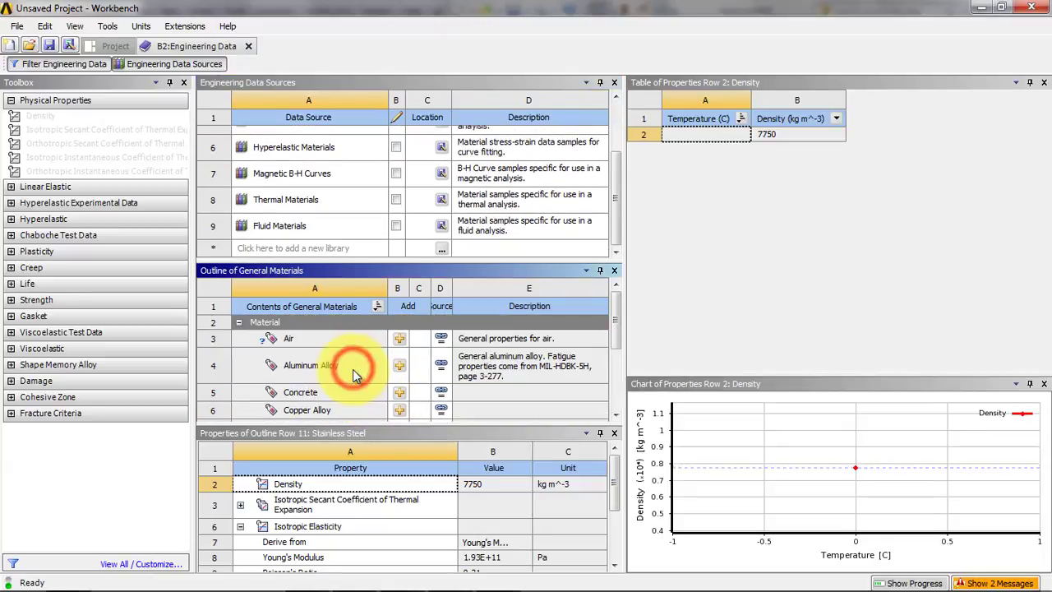
pyautogui.click(400, 369)
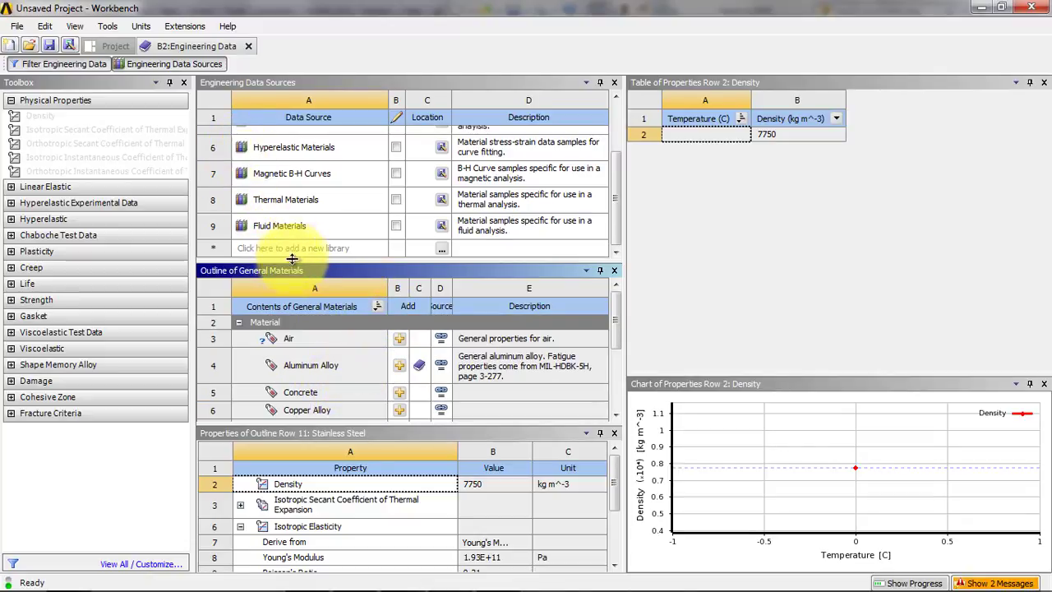
# Hide the Engineering Data Sources, close Engineering Data, and open the Static Structural system's Model cell in Mechanical.
pyautogui.click(169, 65)
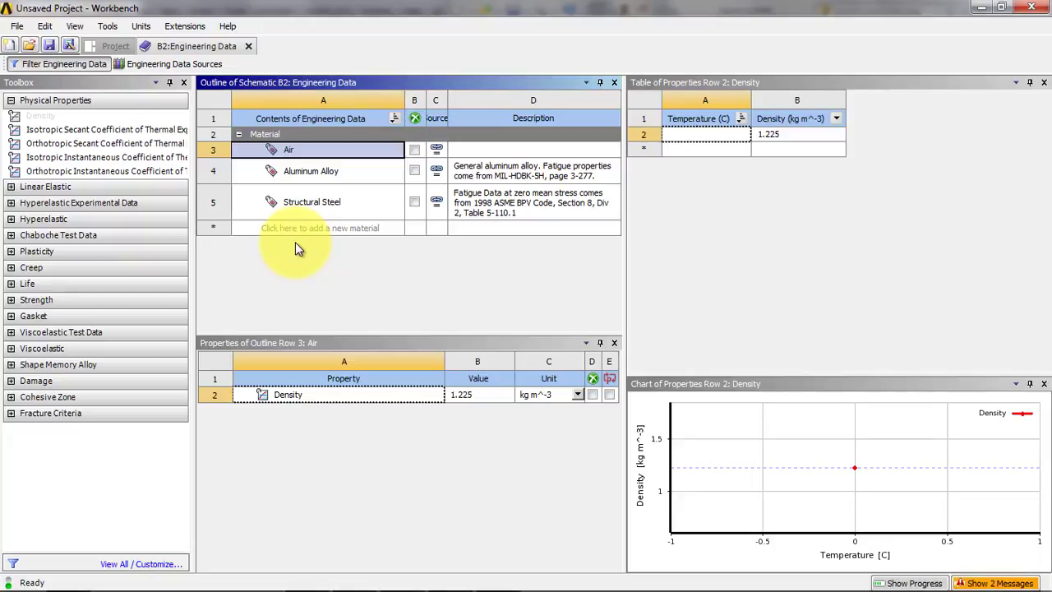
pyautogui.click(249, 47)
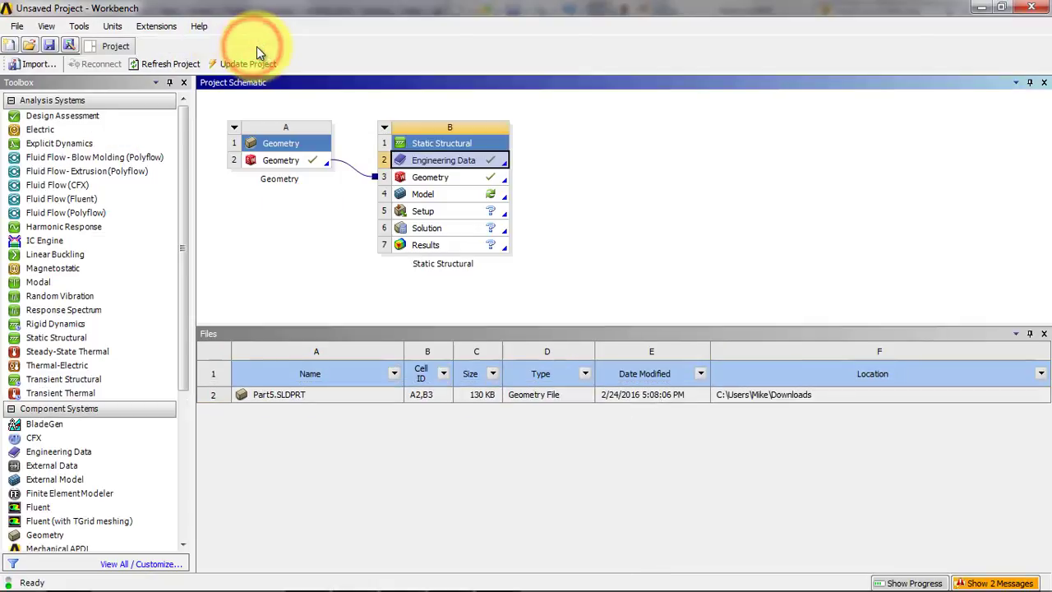
pyautogui.click(455, 194)
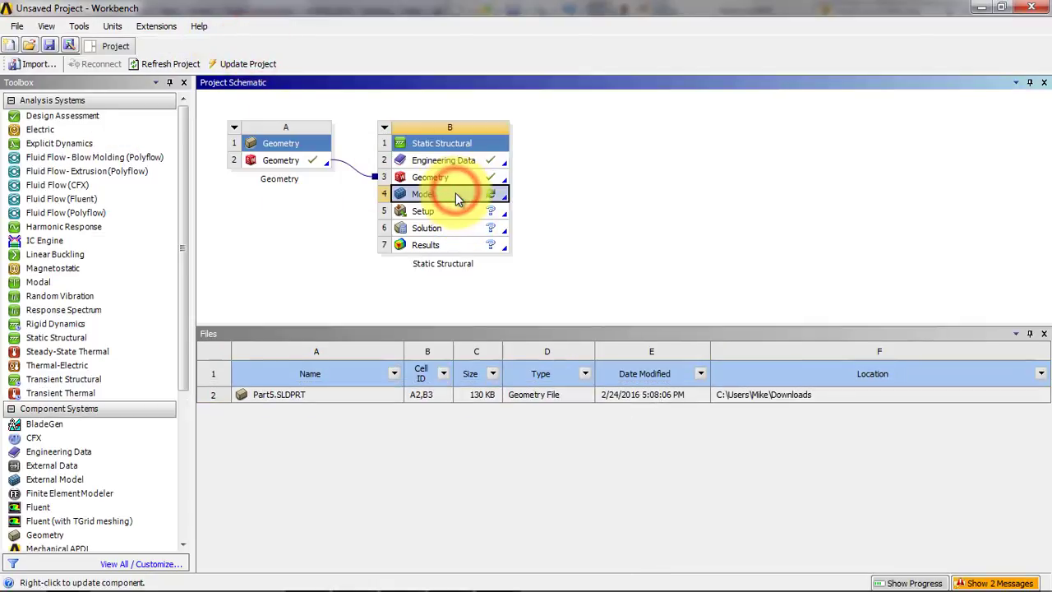
pyautogui.doubleClick(456, 193)
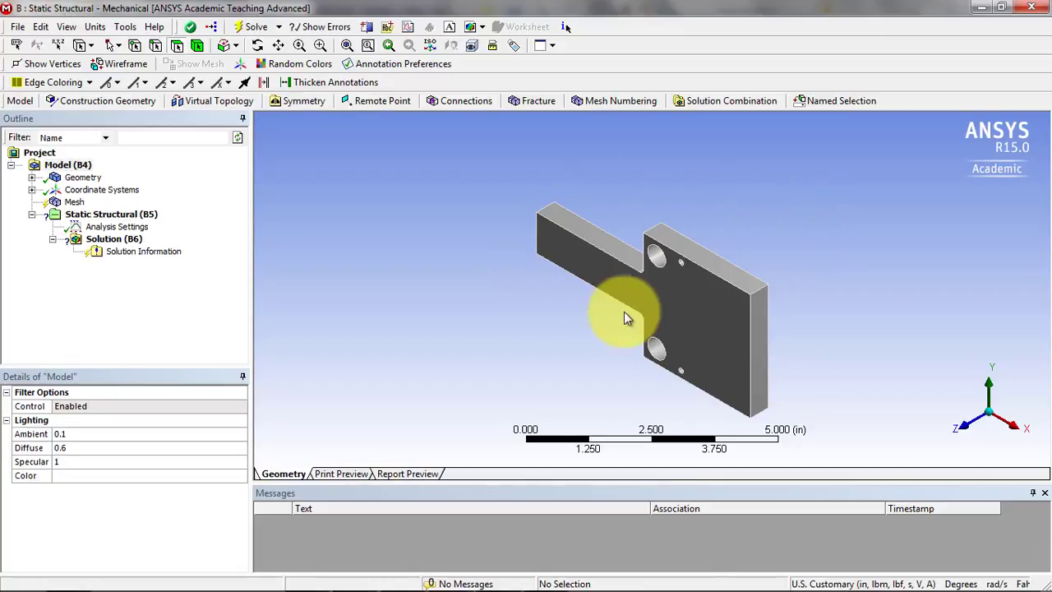
# Select the part's large front face, top face and end face one at a time to try face selection.
pyautogui.click(693, 324)
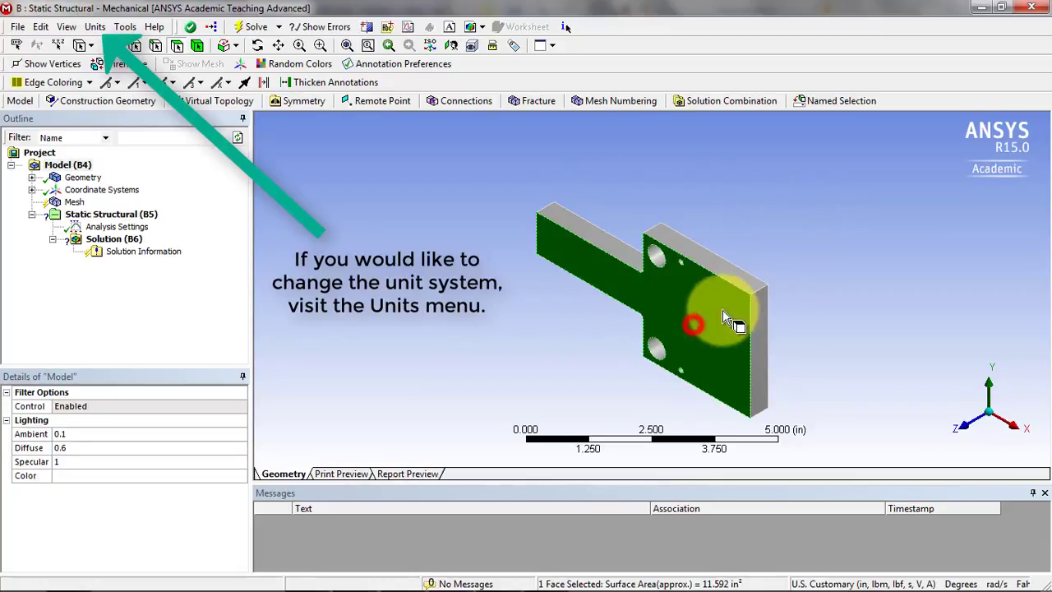
pyautogui.click(740, 280)
pyautogui.click(764, 326)
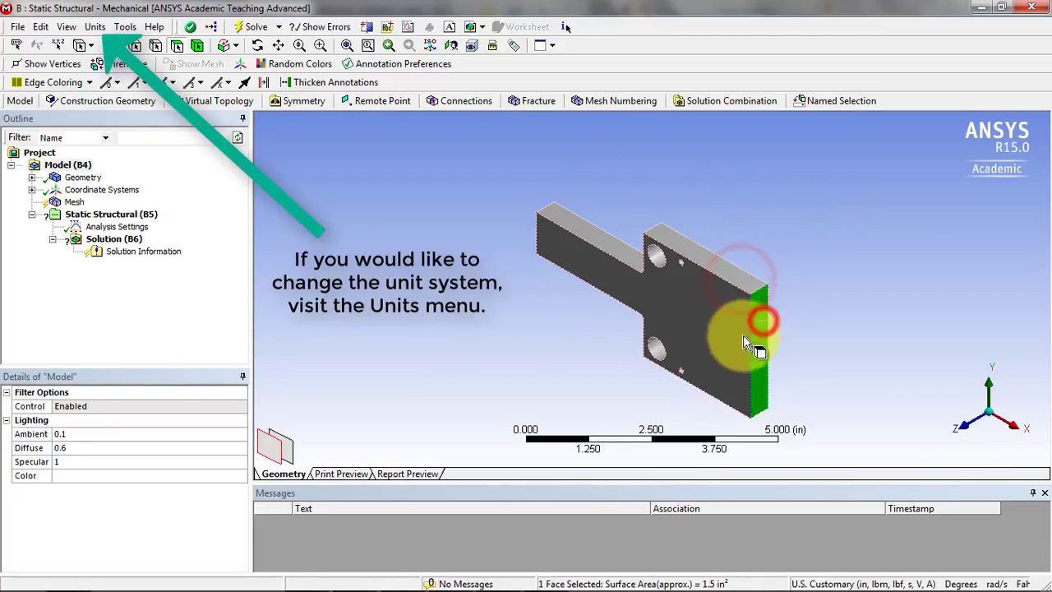
pyautogui.click(739, 333)
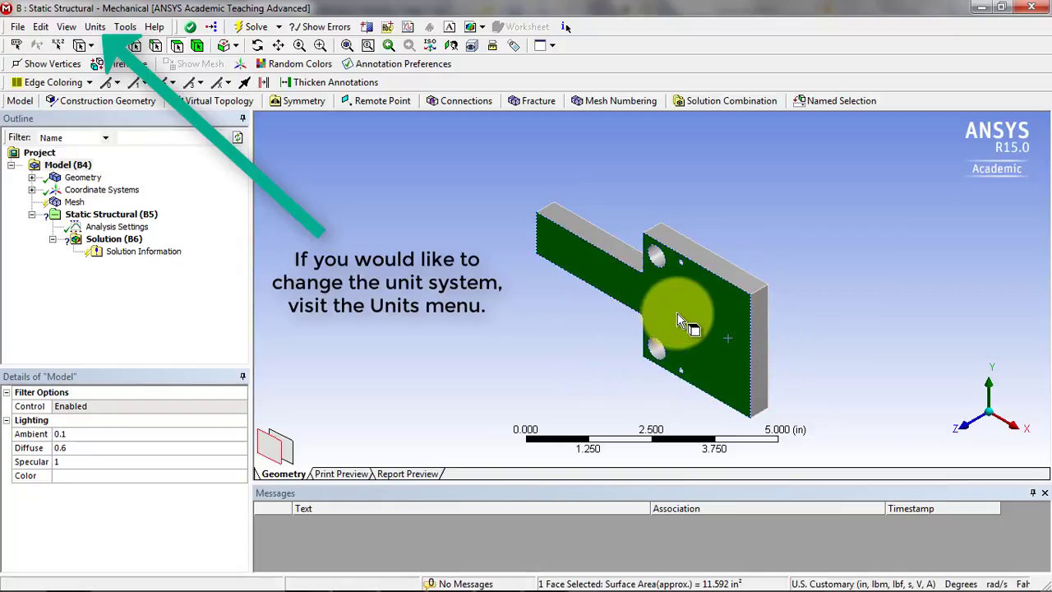
# Orbit and pan the part, restore the isometric view, and clear the face selection.
pyautogui.moveTo(678, 320); pyautogui.dragTo(623, 320, button='middle')
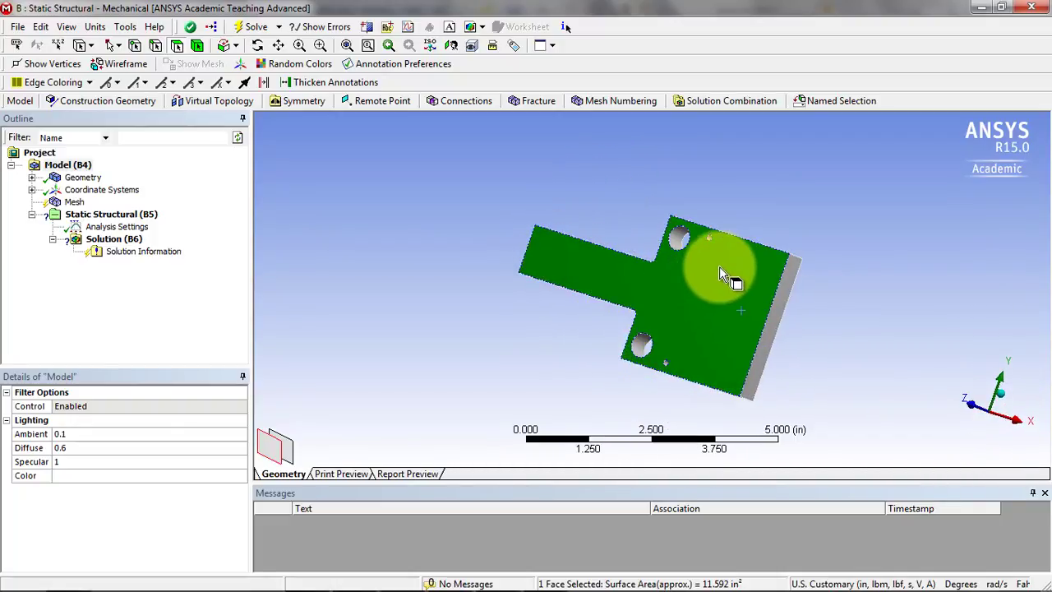
pyautogui.keyDown('ctrl'); pyautogui.moveTo(719, 266); pyautogui.dragTo(679, 227, button='middle'); pyautogui.keyUp('ctrl')
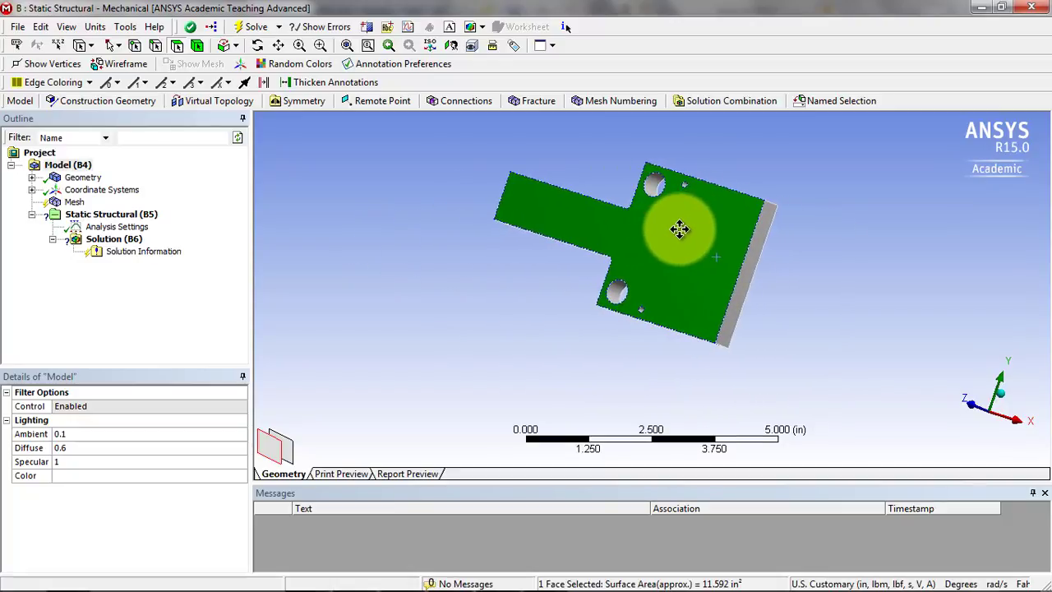
pyautogui.rightClick(833, 232)
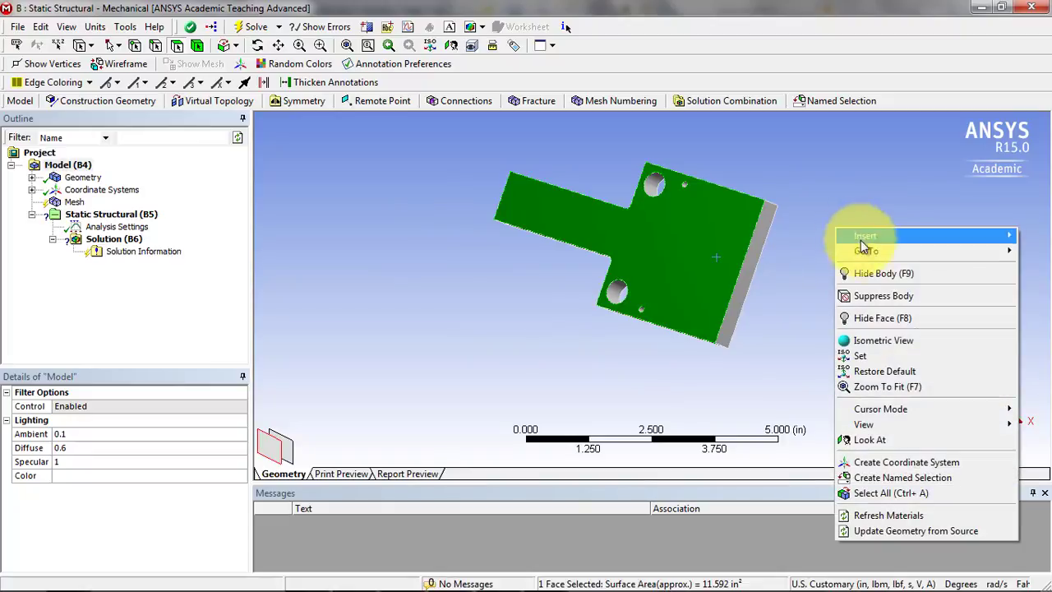
pyautogui.click(881, 340)
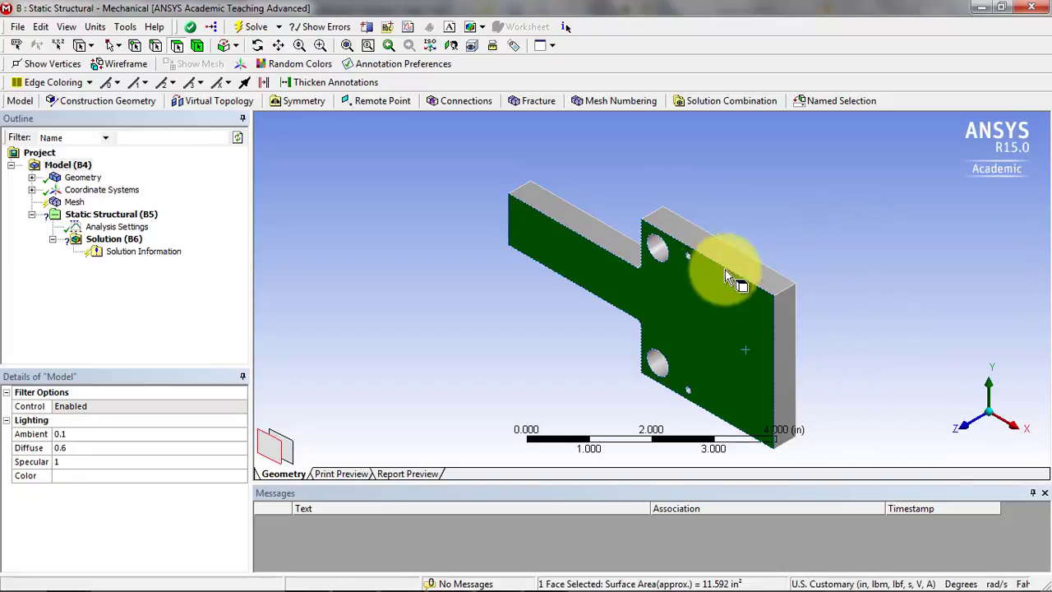
pyautogui.click(829, 251)
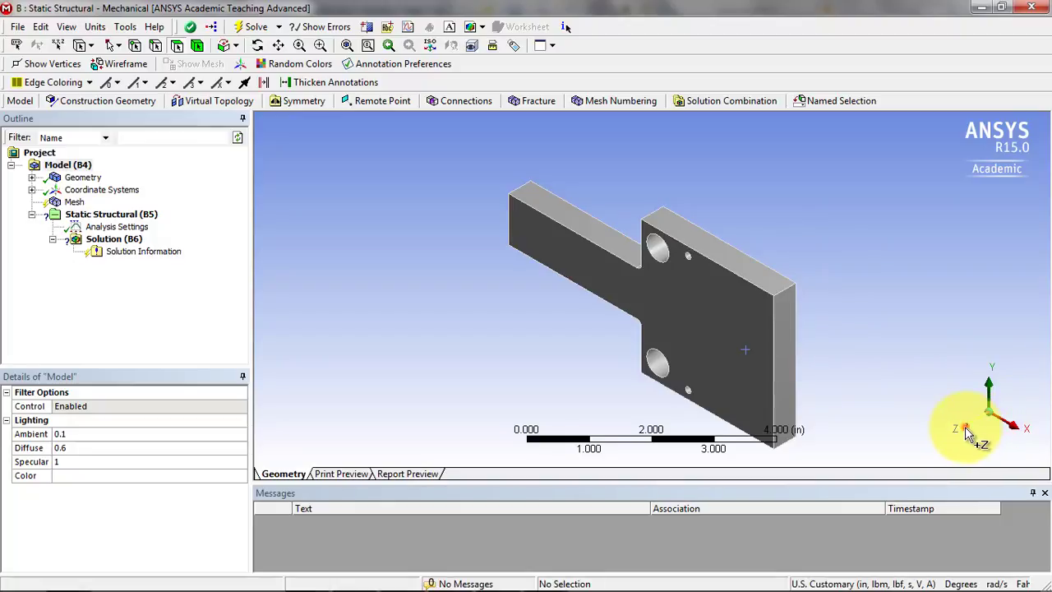
# Examine the part along its Z, X and Y axes and from behind, and return to the isometric view.
pyautogui.click(967, 436)
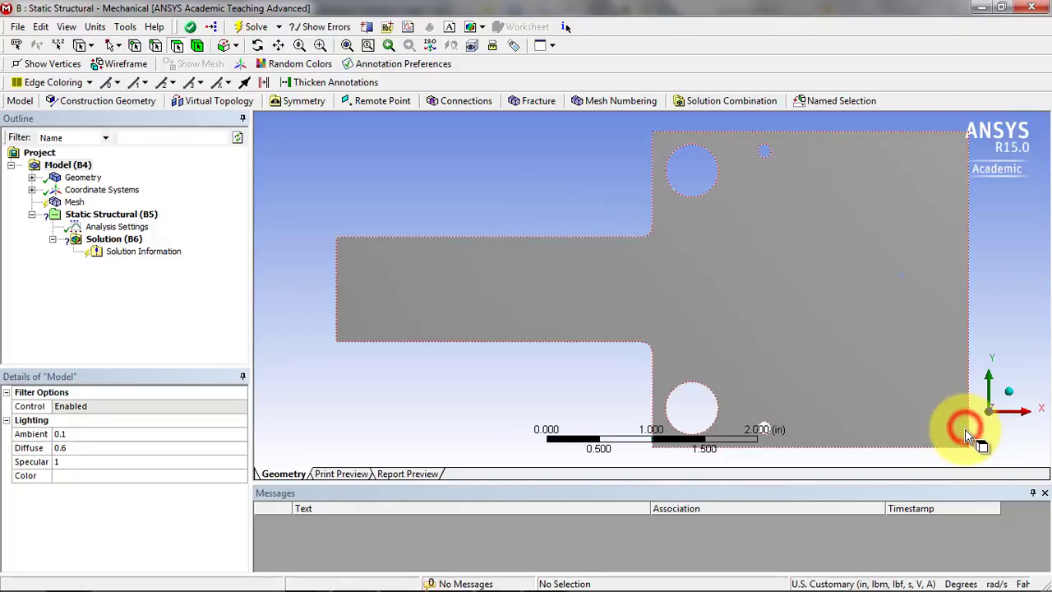
pyautogui.click(1026, 421)
pyautogui.click(990, 383)
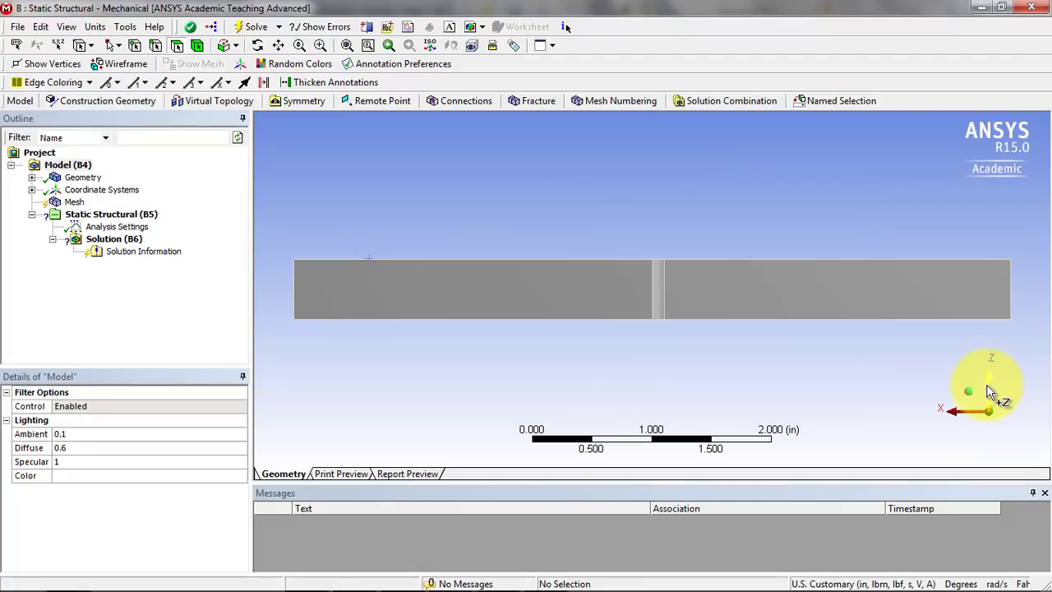
pyautogui.click(990, 426)
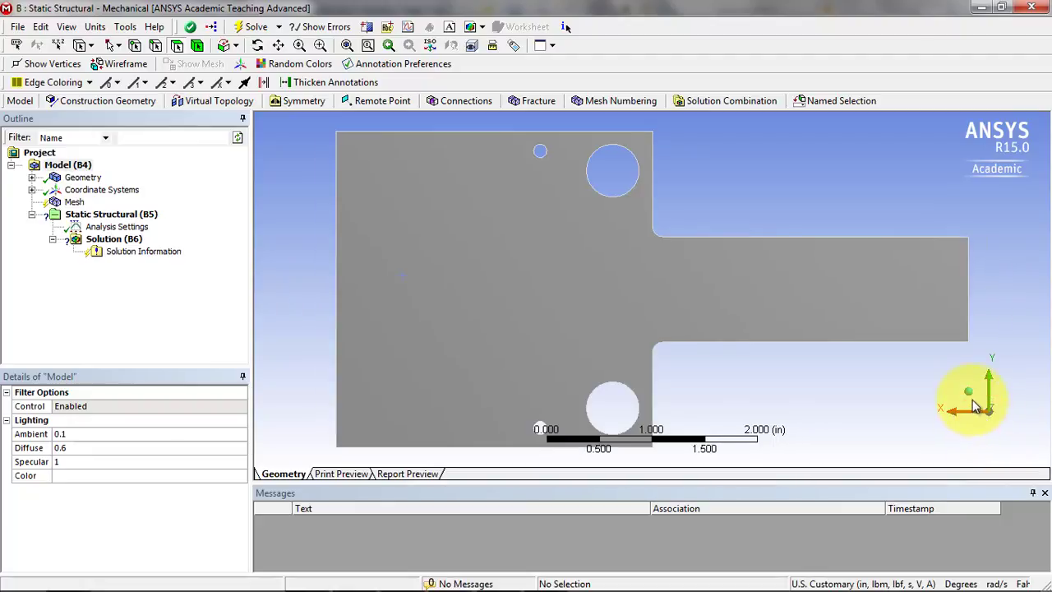
pyautogui.click(970, 394)
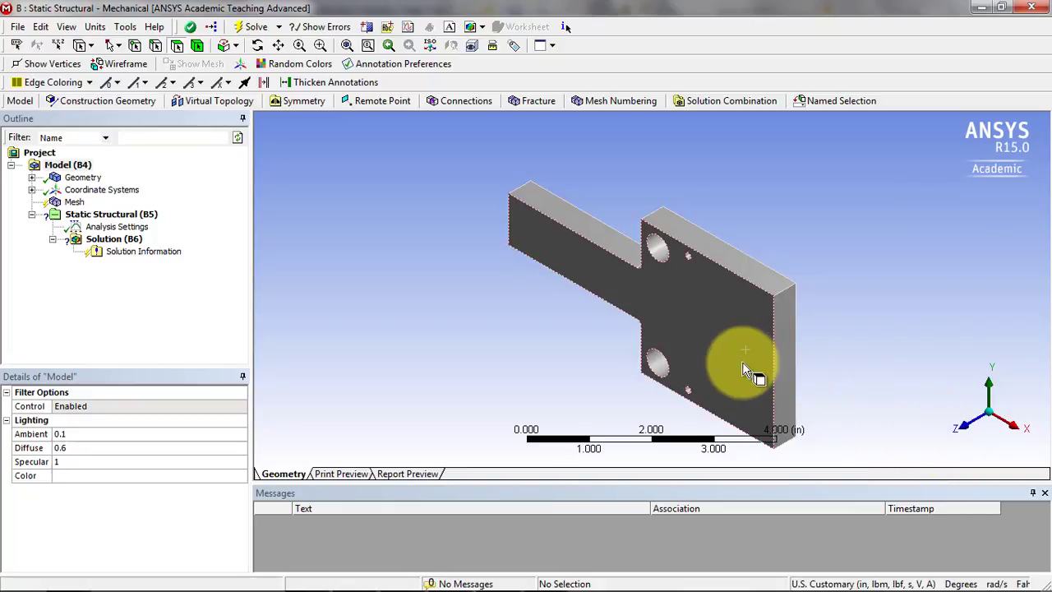
# Show the part face-on along +Z, trying zoom, rotation and pan, and position it slightly higher in the view.
pyautogui.click(971, 430)
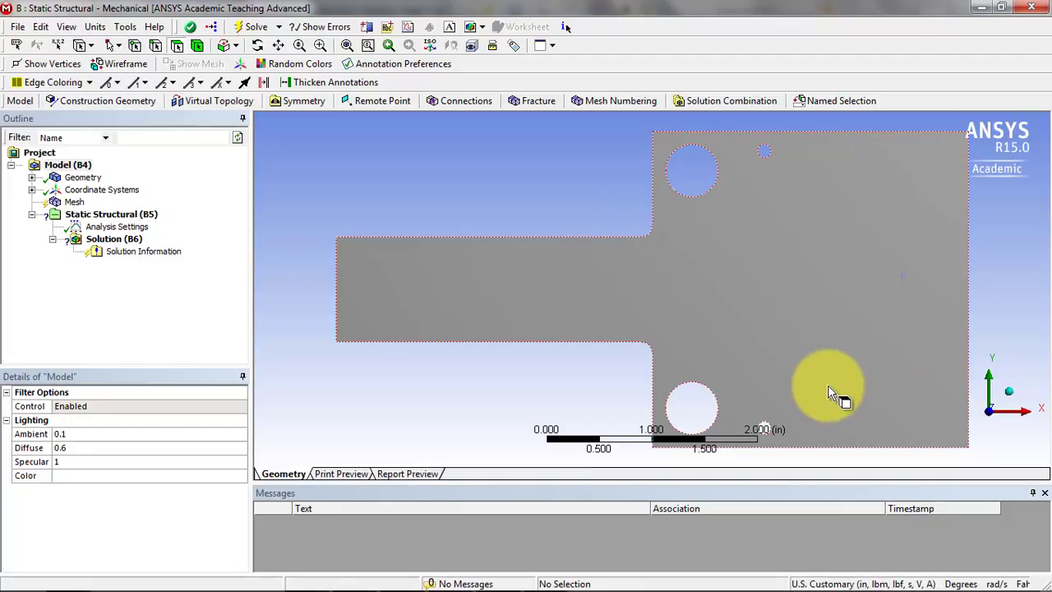
pyautogui.scroll(-2, 828, 385)
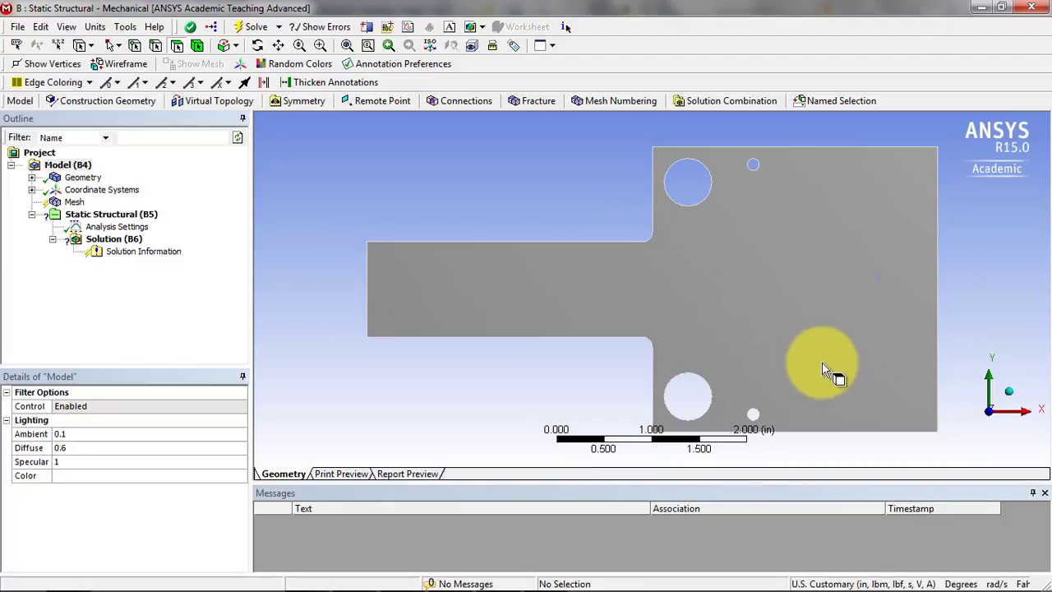
pyautogui.scroll(2, 826, 370)
pyautogui.moveTo(818, 343); pyautogui.dragTo(826, 341, button='middle')
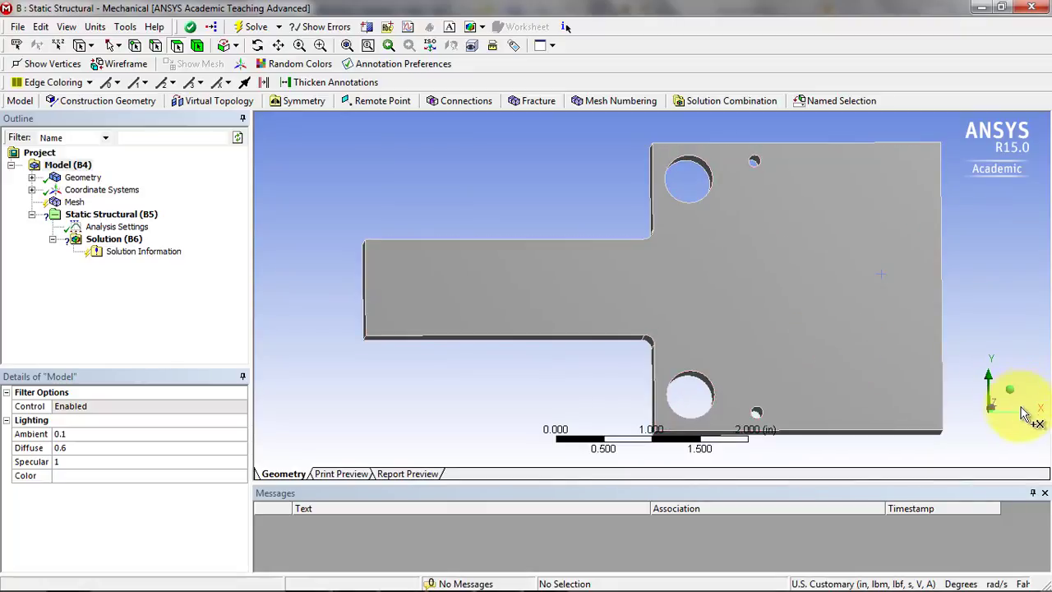
pyautogui.click(992, 411)
pyautogui.scroll(-1, 852, 373)
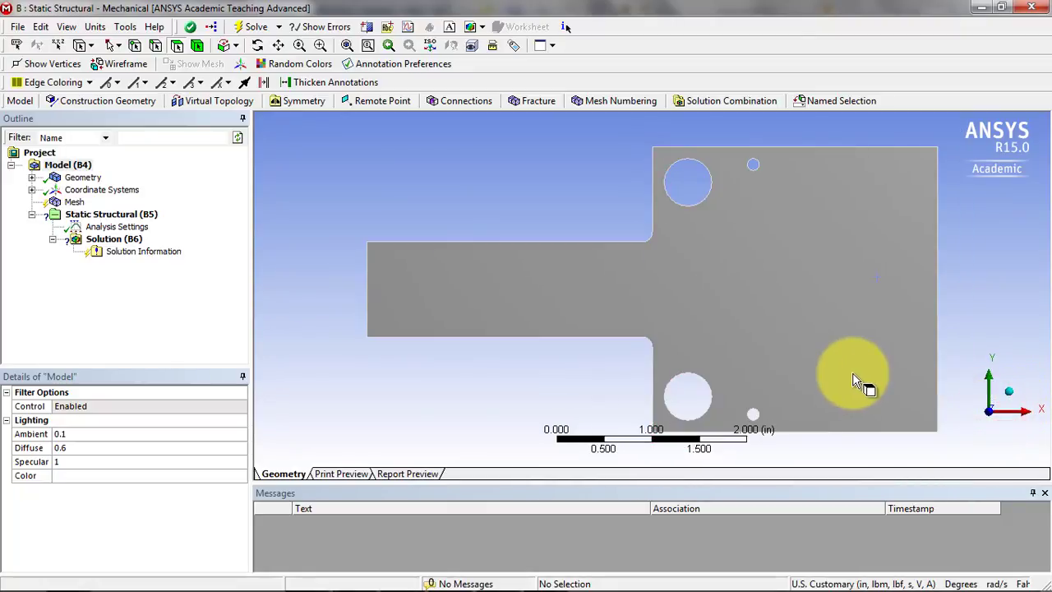
pyautogui.keyDown('ctrl'); pyautogui.moveTo(851, 372); pyautogui.dragTo(866, 348, button='middle'); pyautogui.keyUp('ctrl')
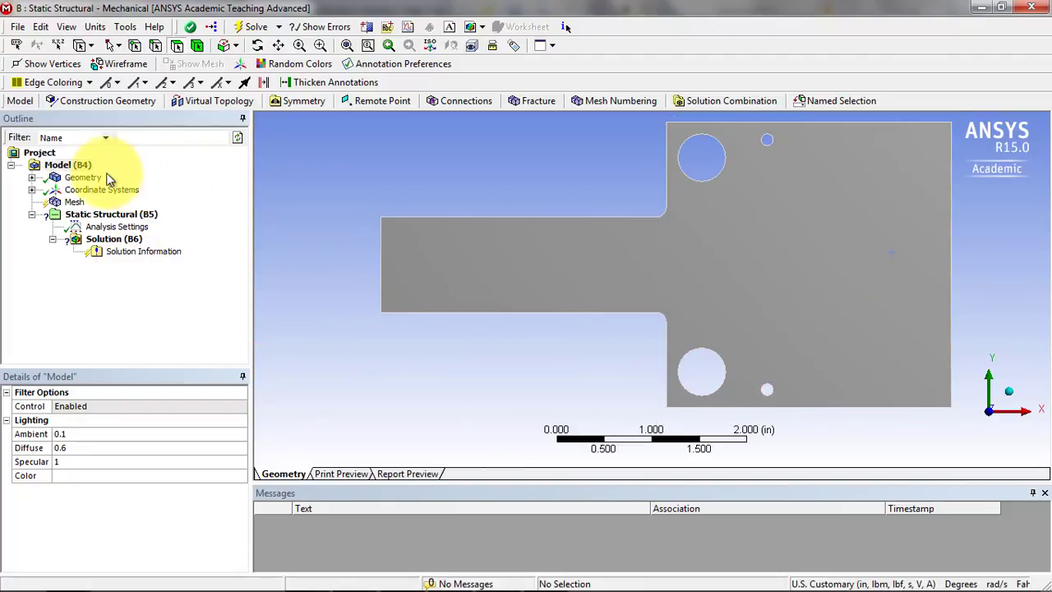
# Display the details of Part5 under Geometry and check which materials are available for its assignment.
pyautogui.click(31, 178)
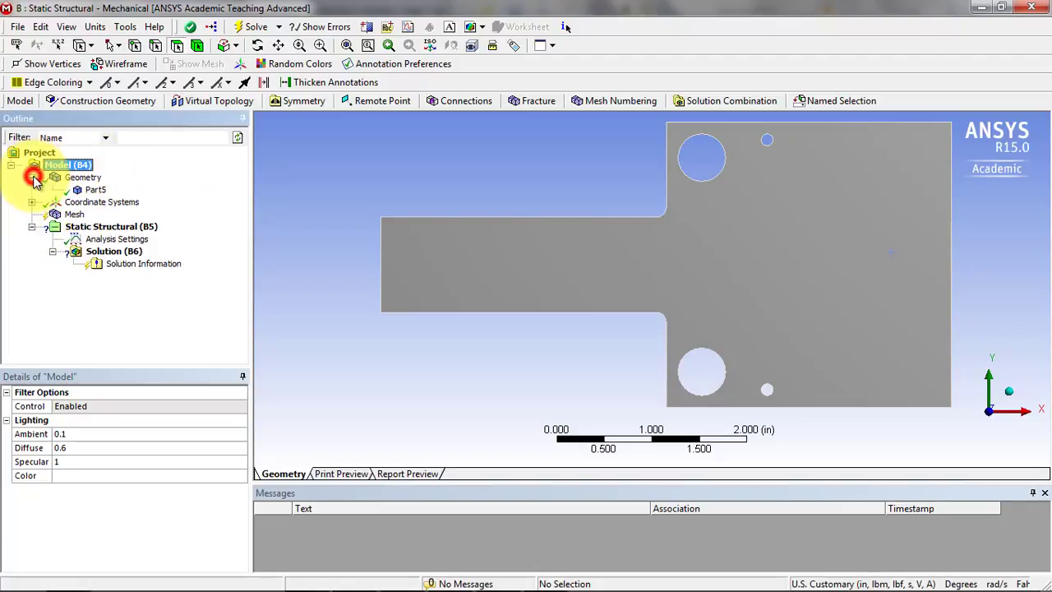
pyautogui.click(94, 190)
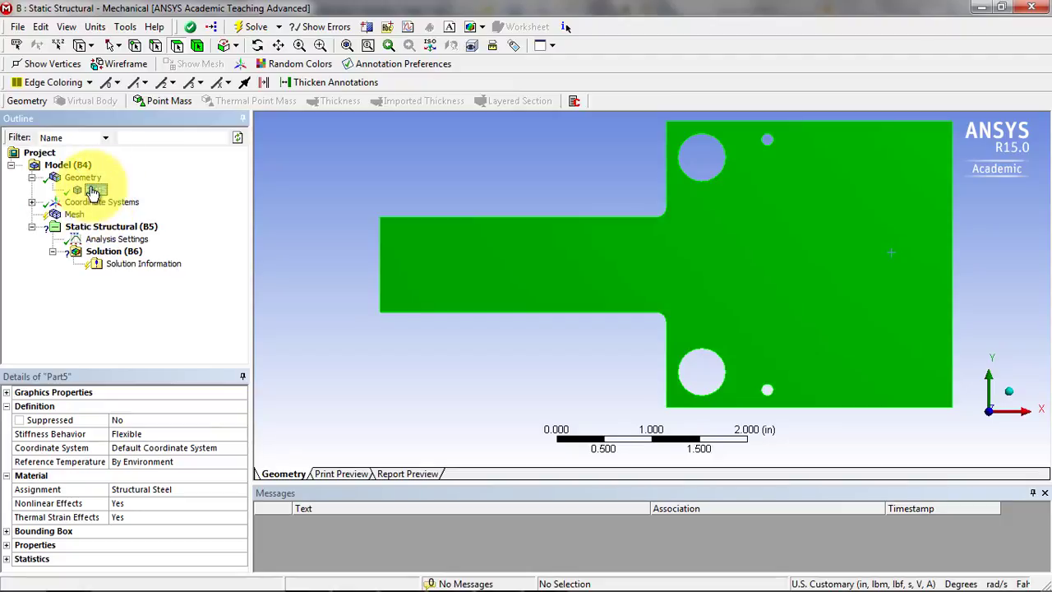
pyautogui.click(144, 489)
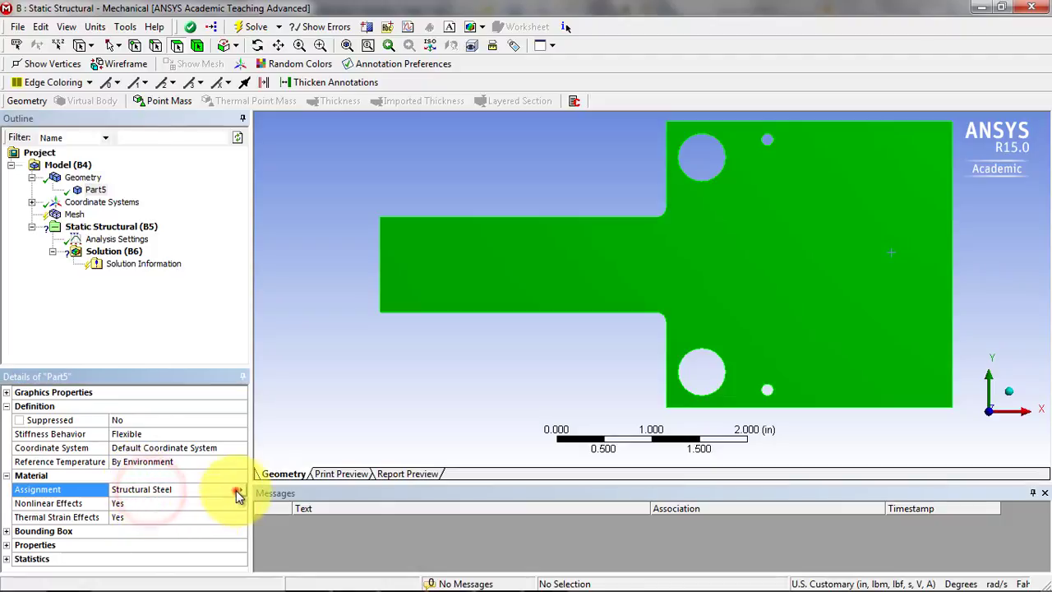
pyautogui.click(237, 491)
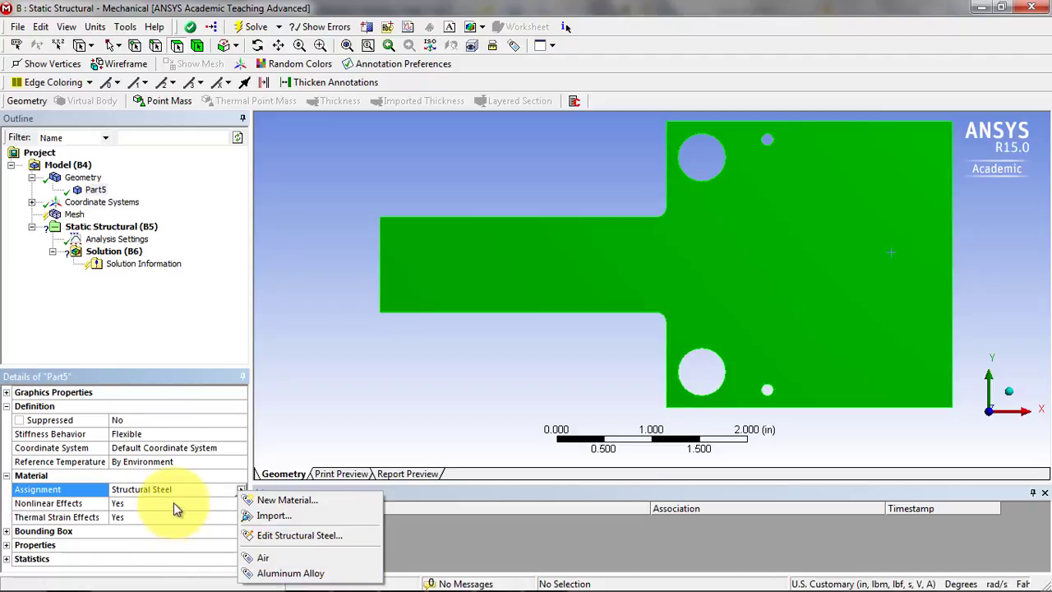
pyautogui.click(177, 526)
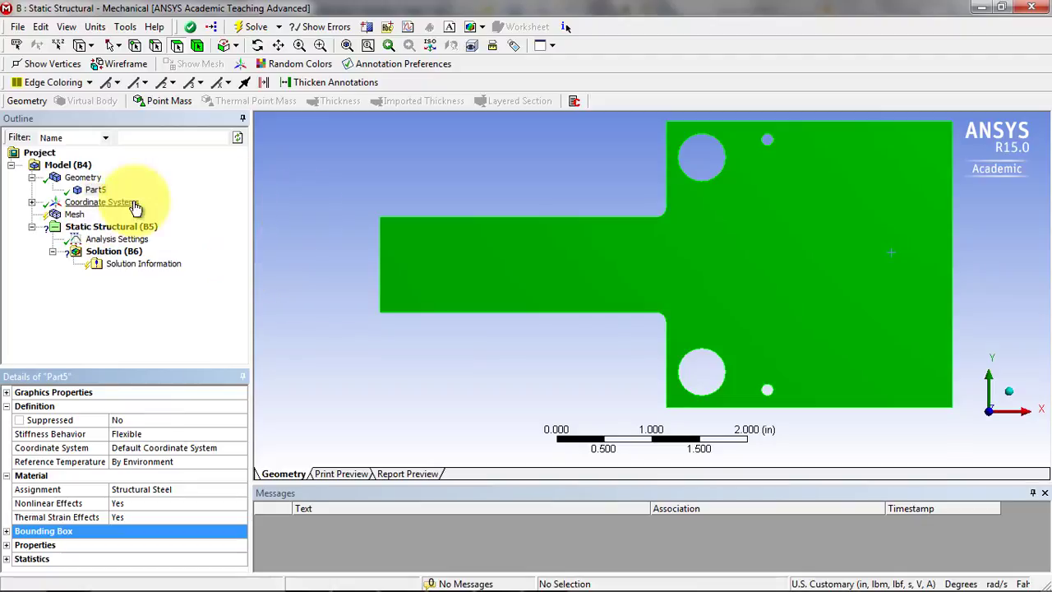
# Add a Fixed Support under Static Structural to the end face of the part's narrow arm.
pyautogui.click(89, 227)
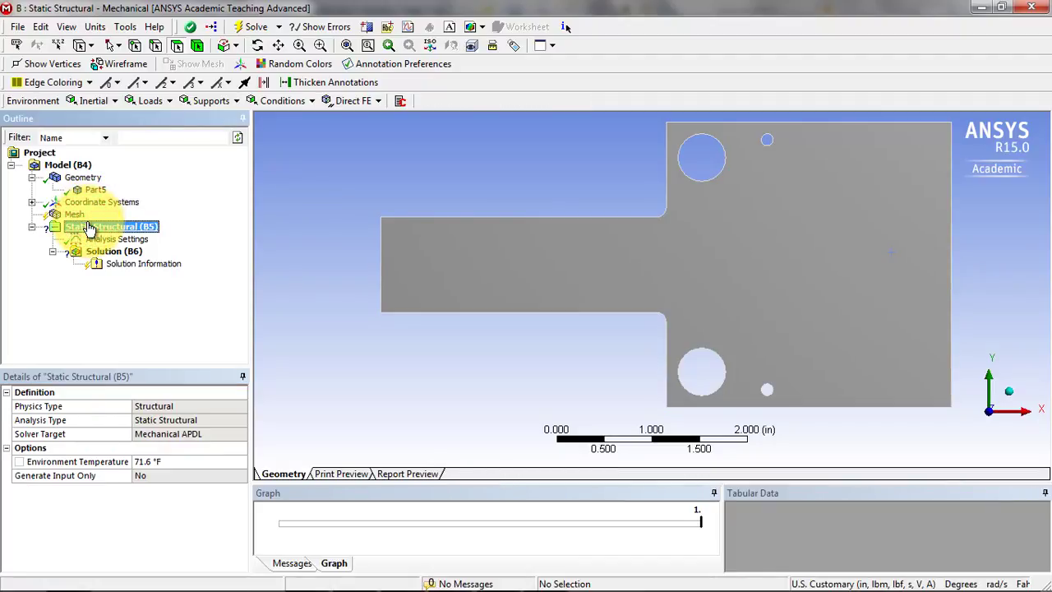
pyautogui.click(288, 103)
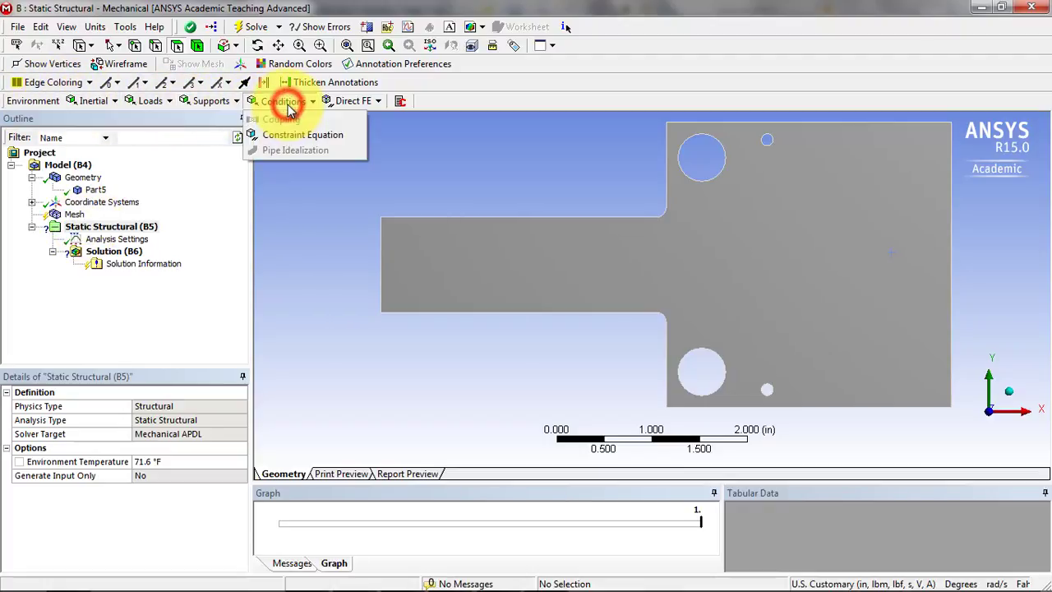
pyautogui.click(216, 102)
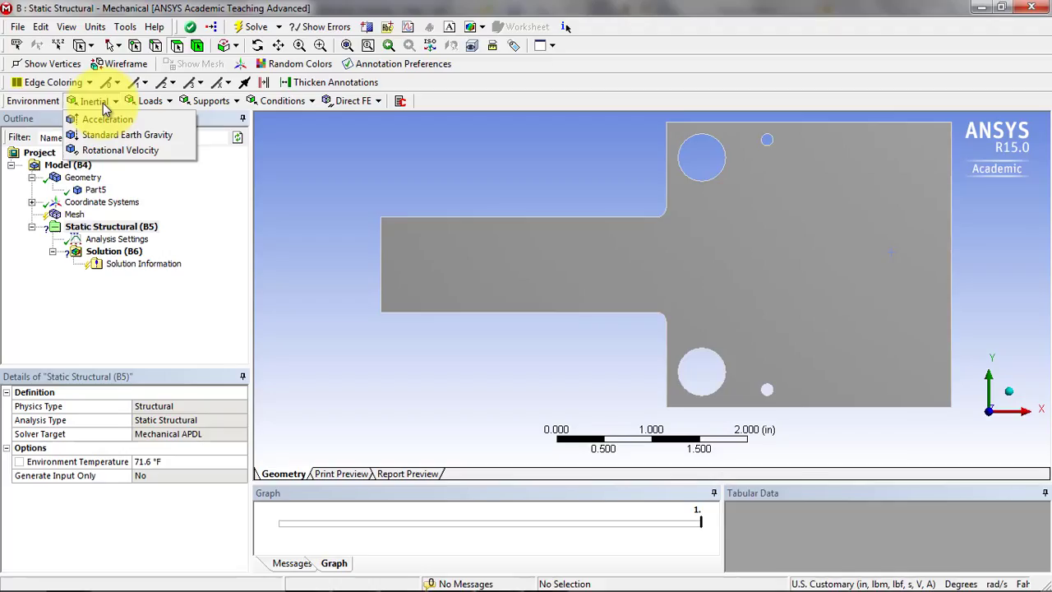
pyautogui.click(120, 100)
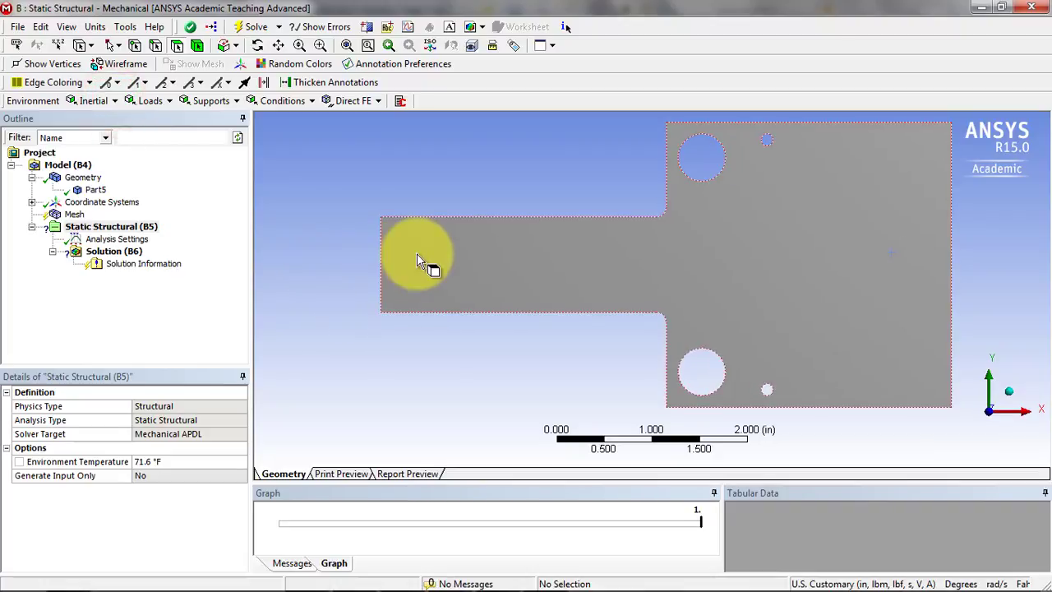
pyautogui.moveTo(403, 253)
pyautogui.mouseDown(button='middle')
pyautogui.moveTo(464, 255)
pyautogui.moveTo(419, 258)
pyautogui.mouseUp(button='middle')
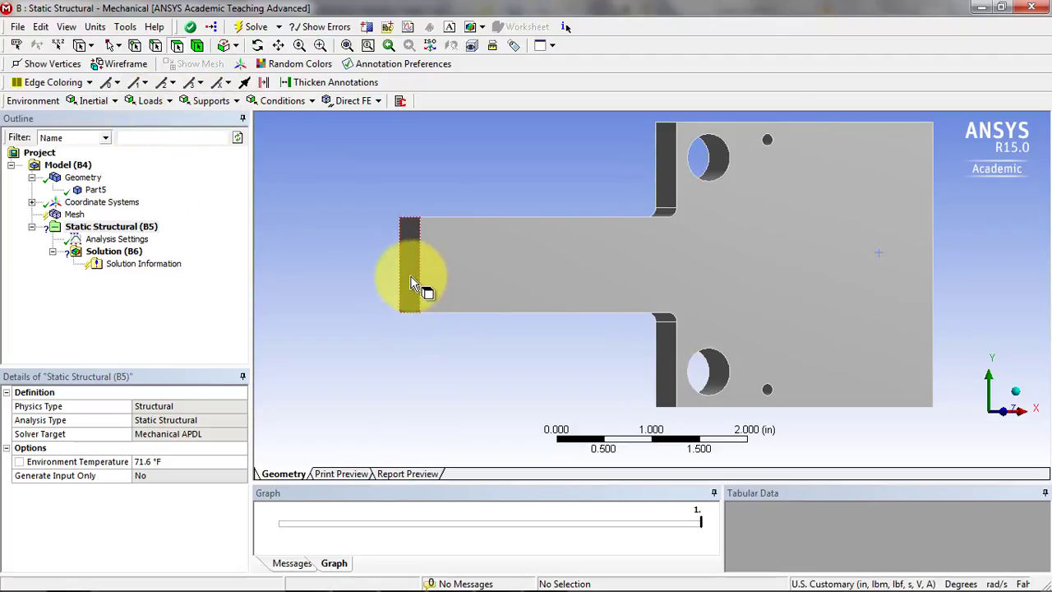
pyautogui.click(408, 277)
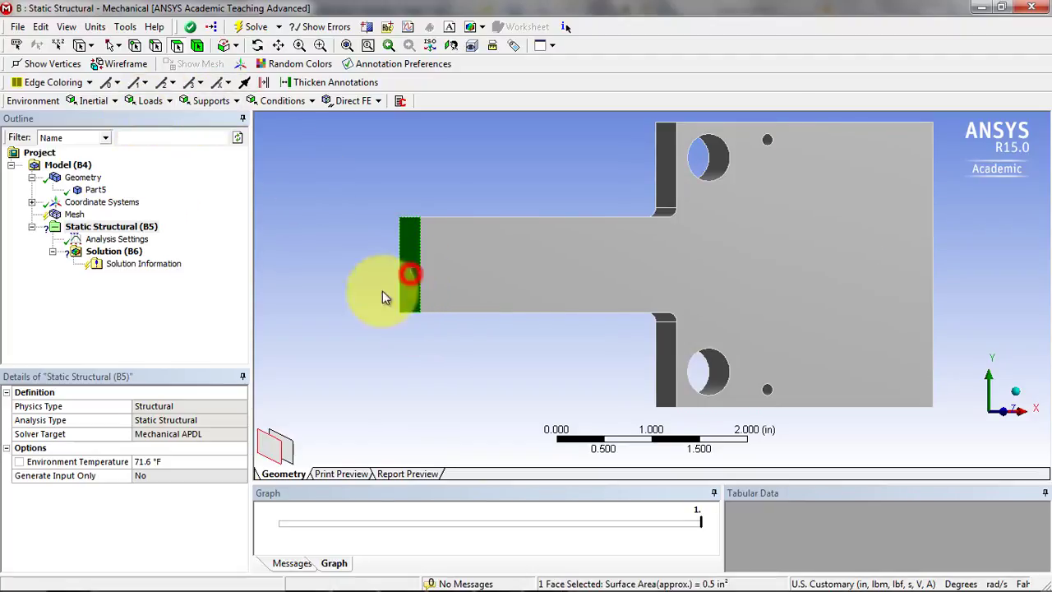
pyautogui.click(211, 101)
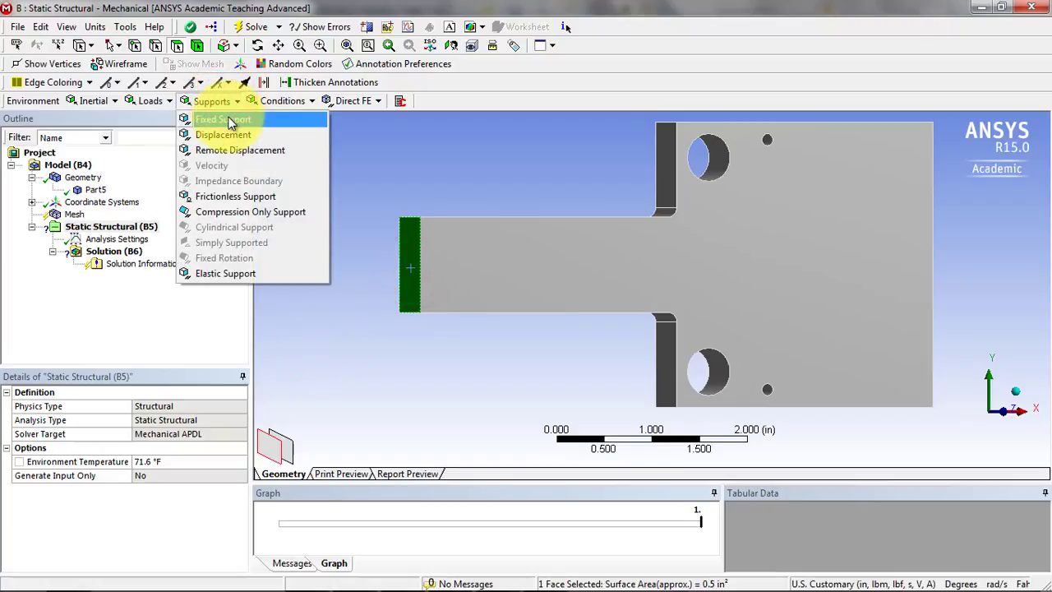
pyautogui.click(230, 121)
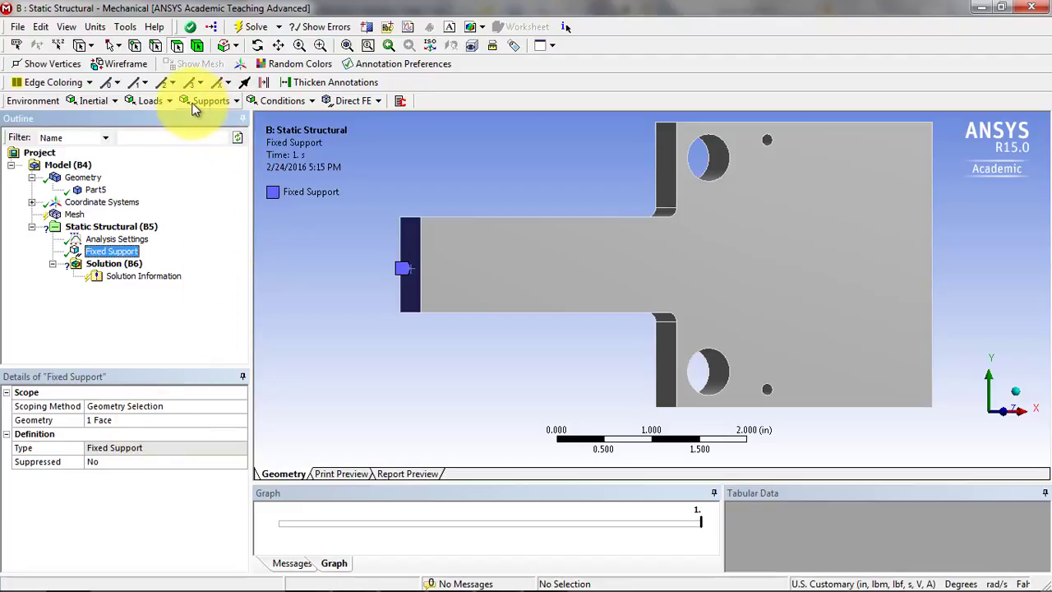
# Apply a Pressure load of 1000 psi normal to the end face of the wide block, opposite the fixed support.
pyautogui.click(150, 107)
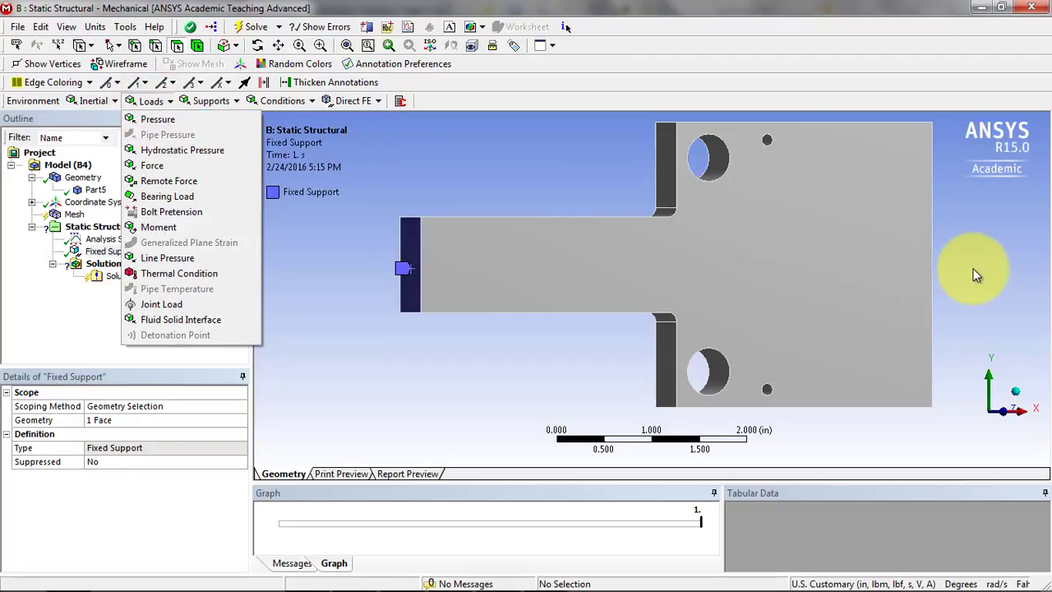
pyautogui.click(168, 119)
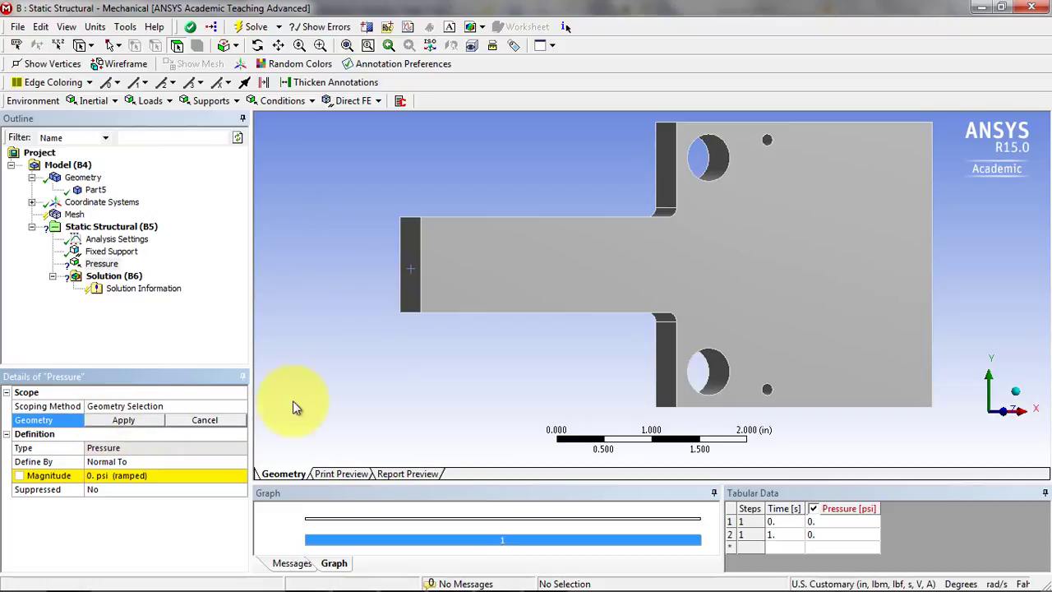
pyautogui.moveTo(955, 233); pyautogui.dragTo(887, 175, button='middle')
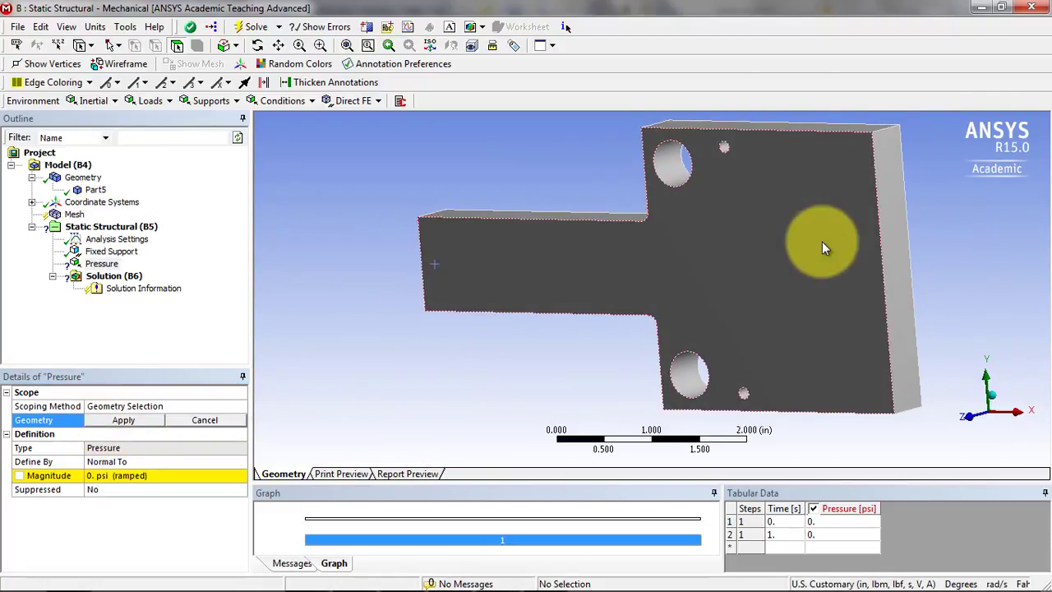
pyautogui.click(893, 237)
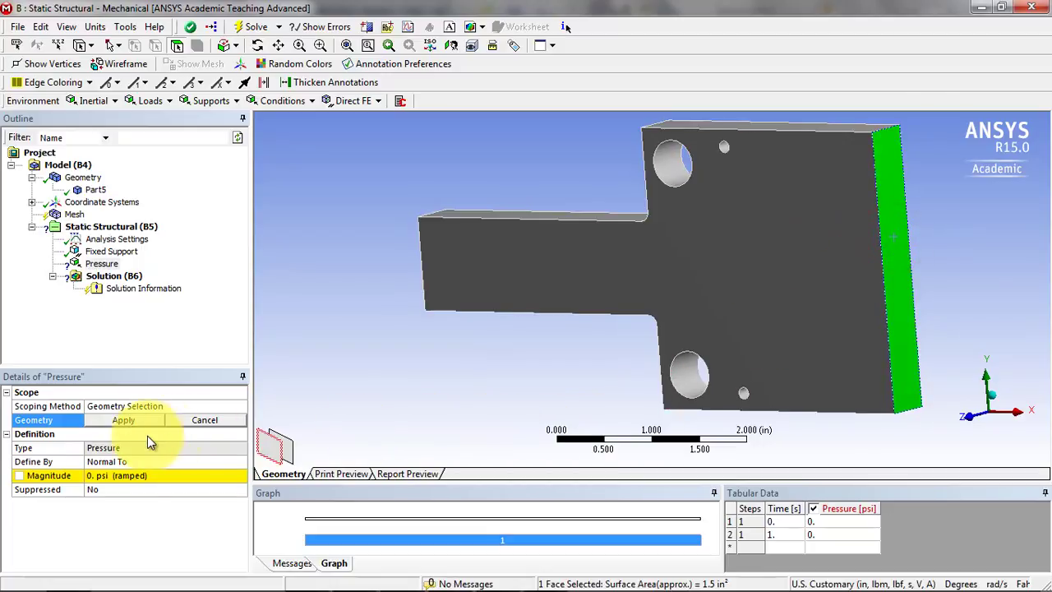
pyautogui.click(116, 420)
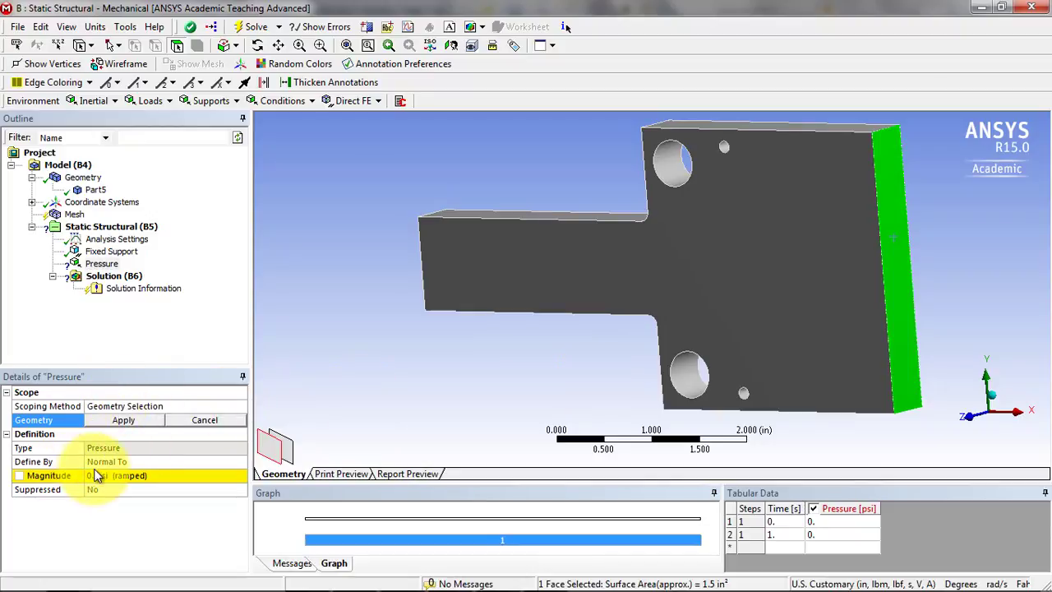
pyautogui.click(115, 420)
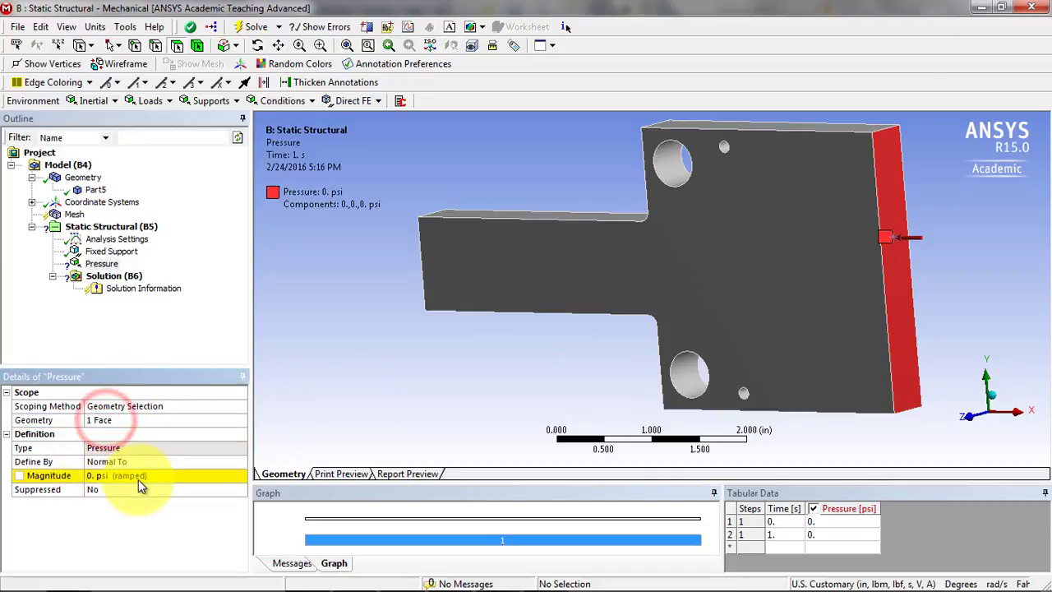
pyautogui.click(88, 475)
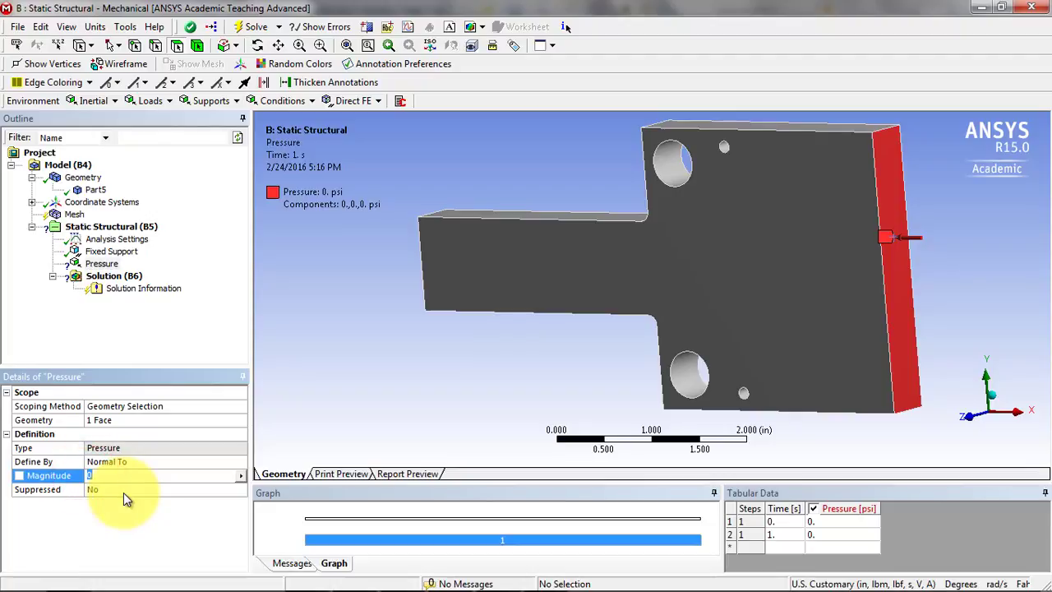
pyautogui.write('1000')
pyautogui.press('Return')
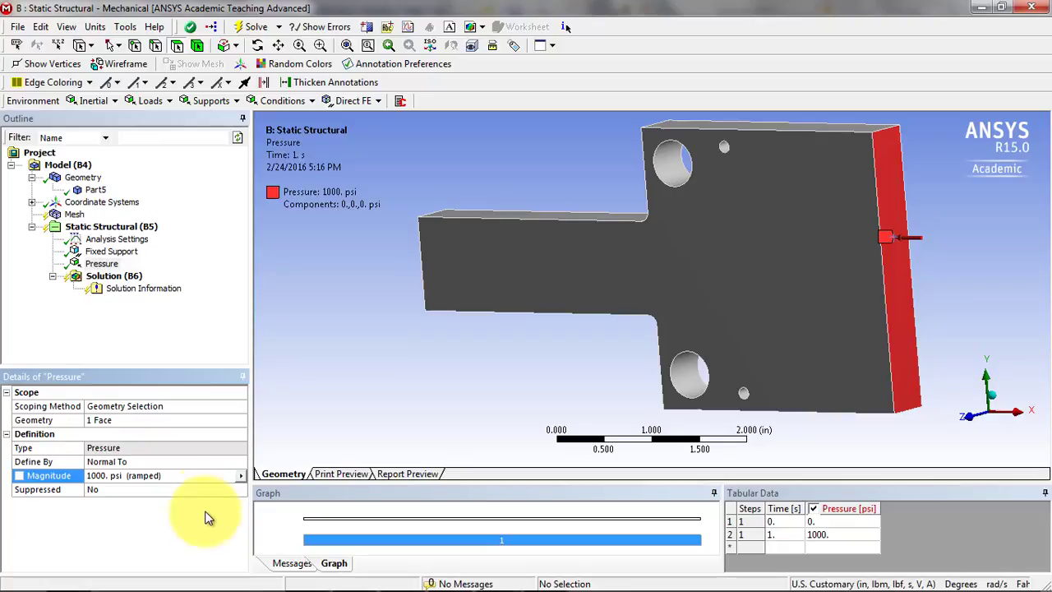
# Generate the part's mesh with the default mesh settings.
pyautogui.click(74, 214)
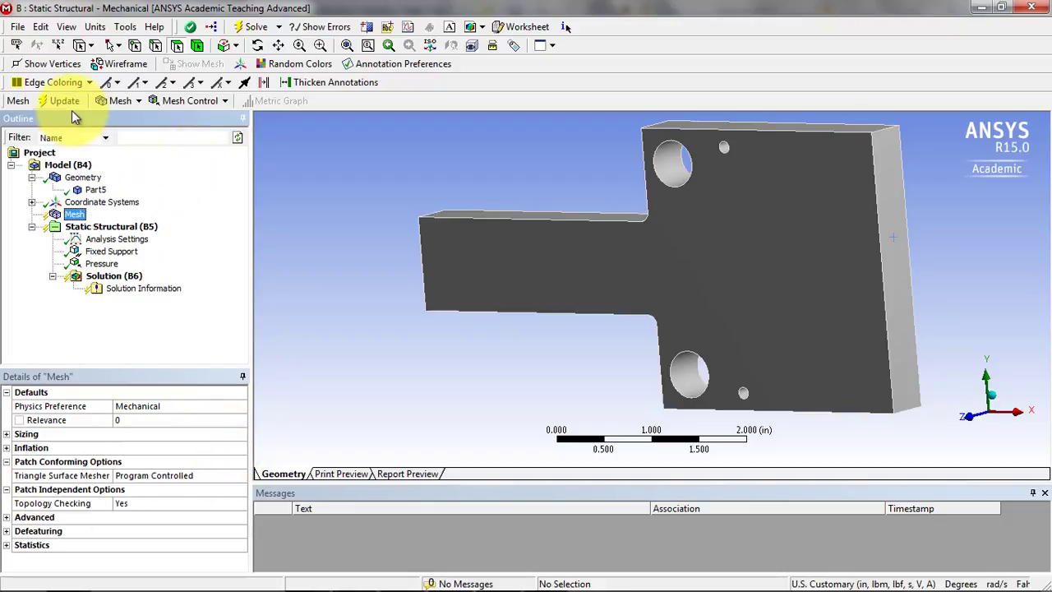
pyautogui.rightClick(75, 215)
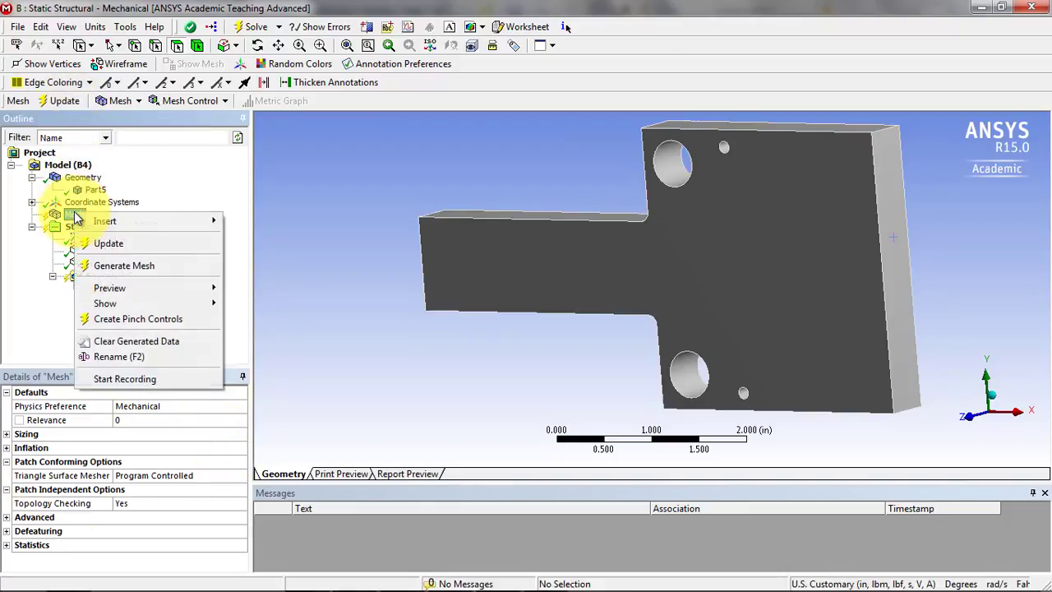
pyautogui.click(122, 267)
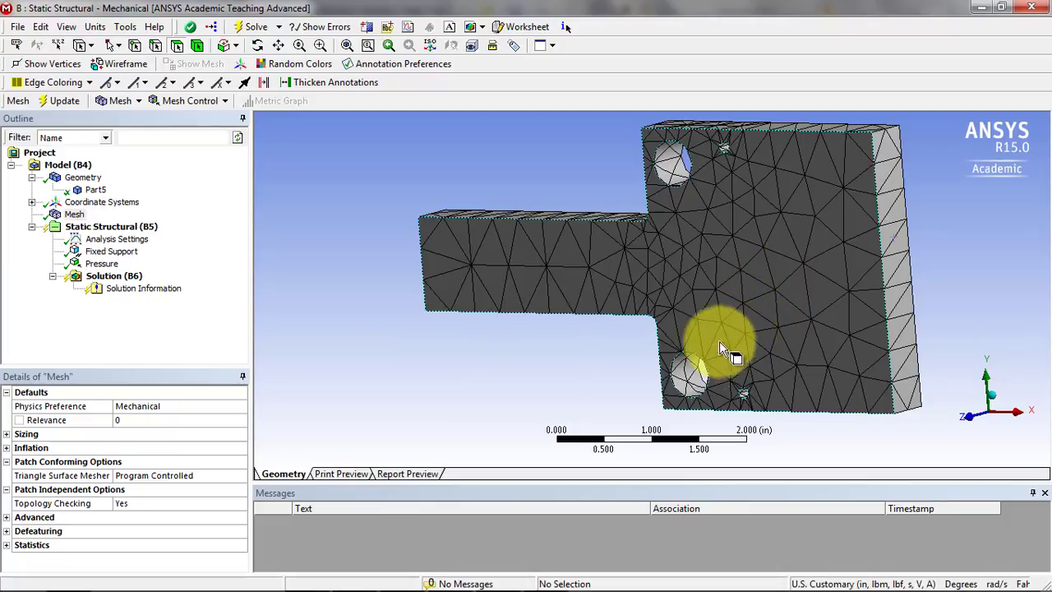
# Set the mesh sizing's Relevance Center to Fine and update the mesh.
pyautogui.click(6, 434)
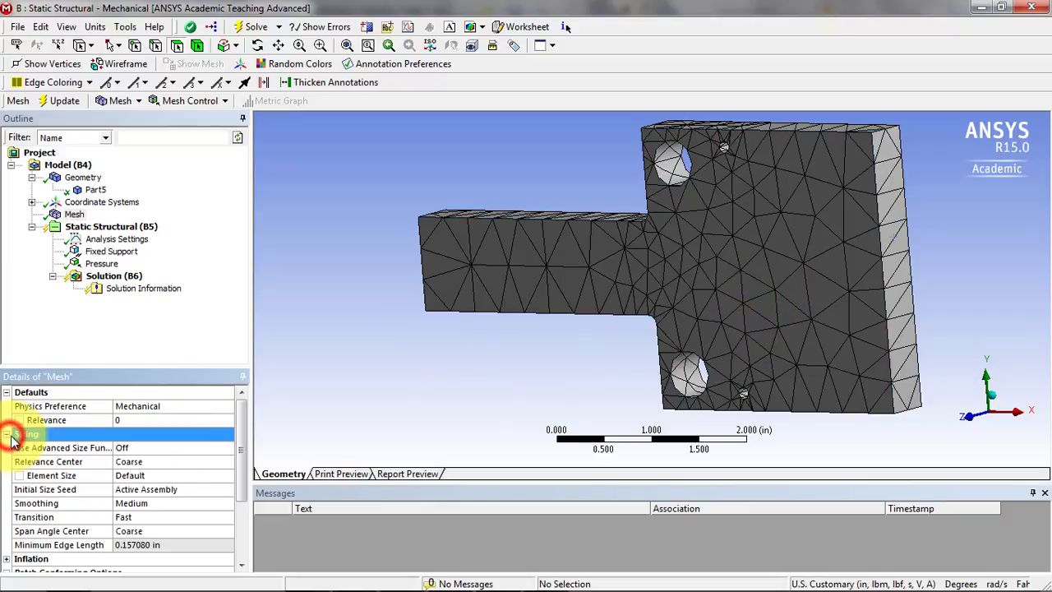
pyautogui.click(170, 463)
pyautogui.click(225, 464)
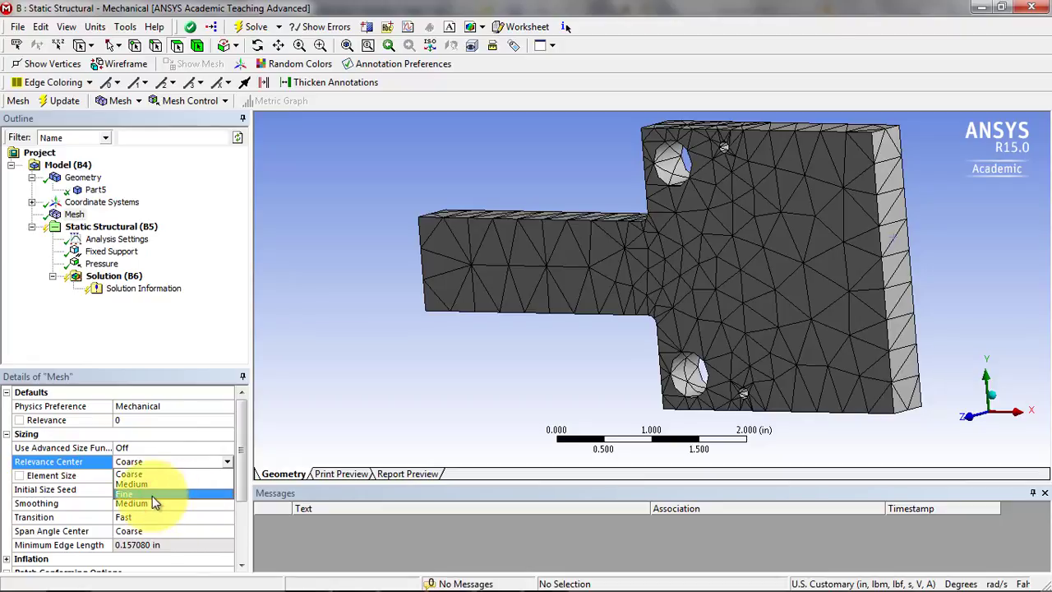
pyautogui.click(141, 493)
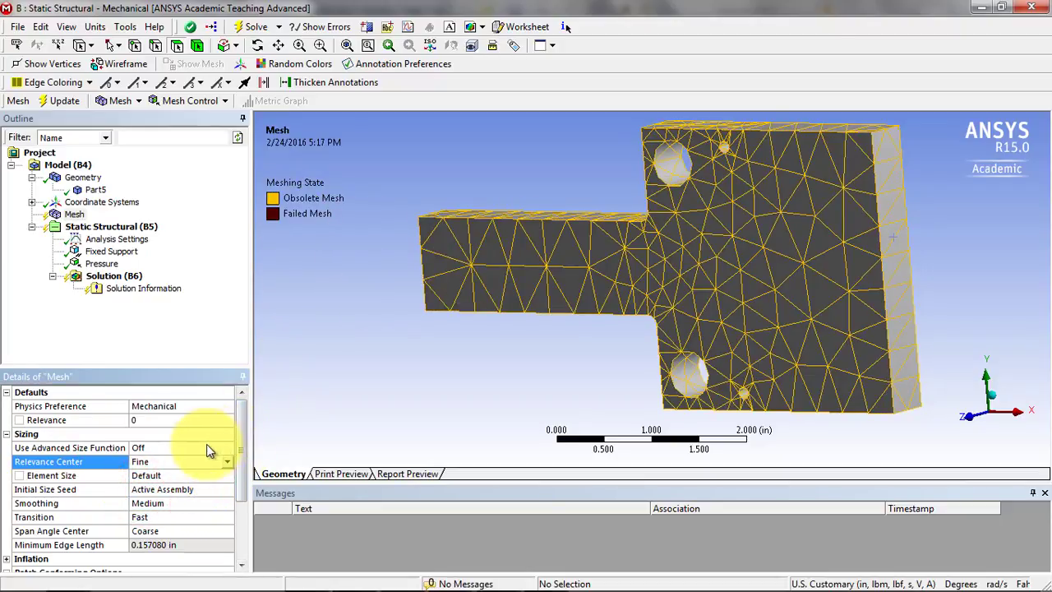
pyautogui.moveTo(245, 433); pyautogui.dragTo(237, 495)
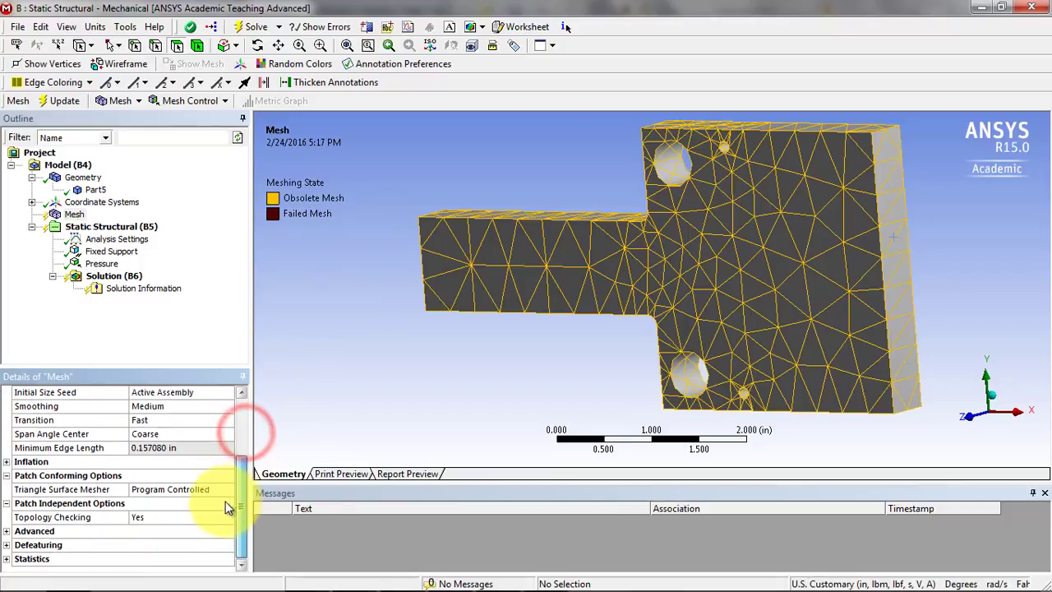
pyautogui.click(70, 100)
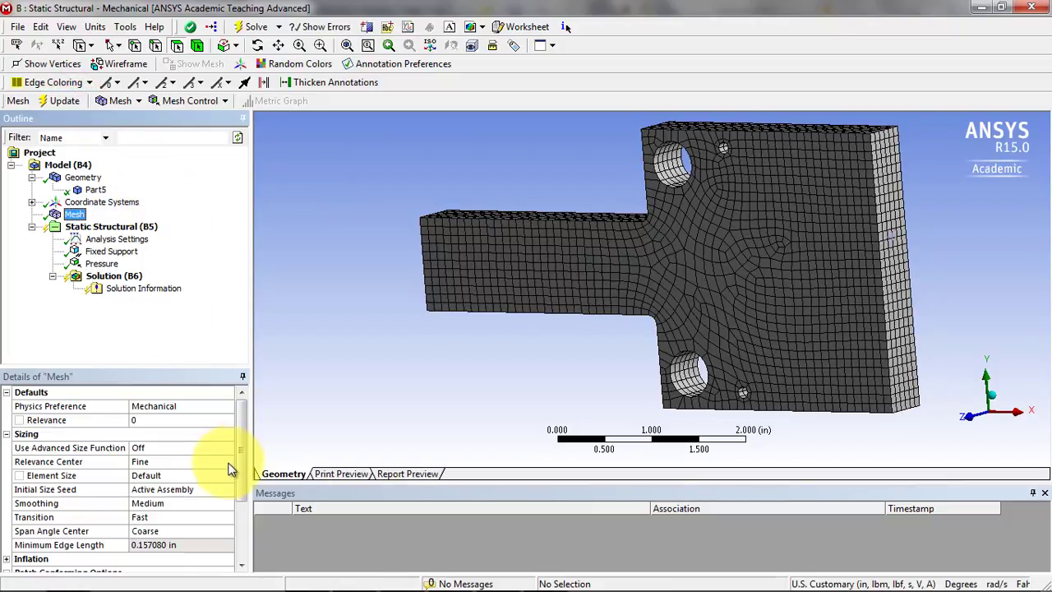
# Switch to Workbench, examine the error messages and the full Static Structural system in the project schematic, and return to Mechanical.
pyautogui.moveTo(245, 441); pyautogui.dragTo(241, 502)
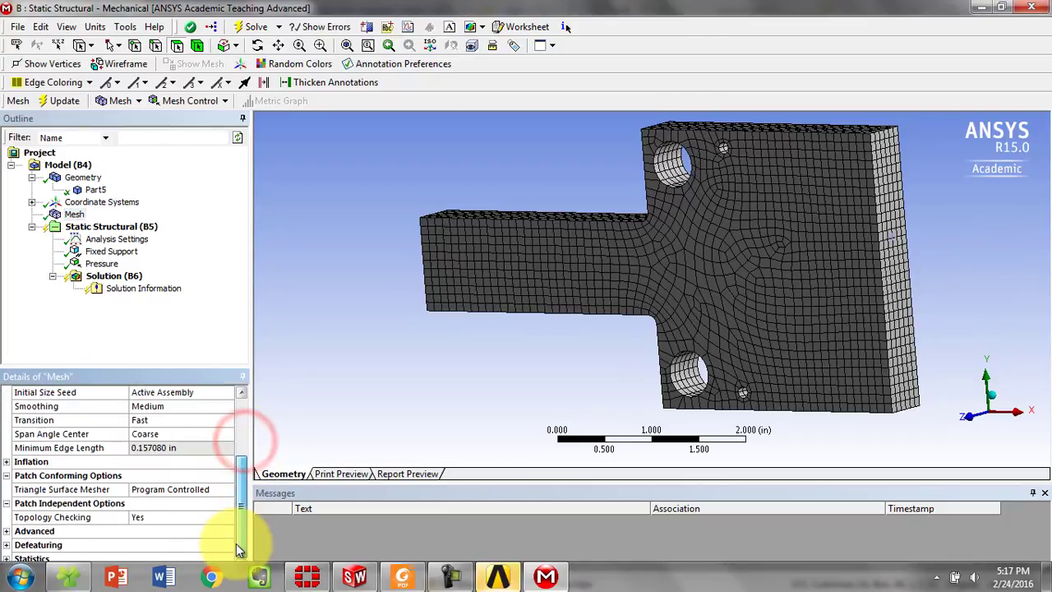
pyautogui.click(500, 578)
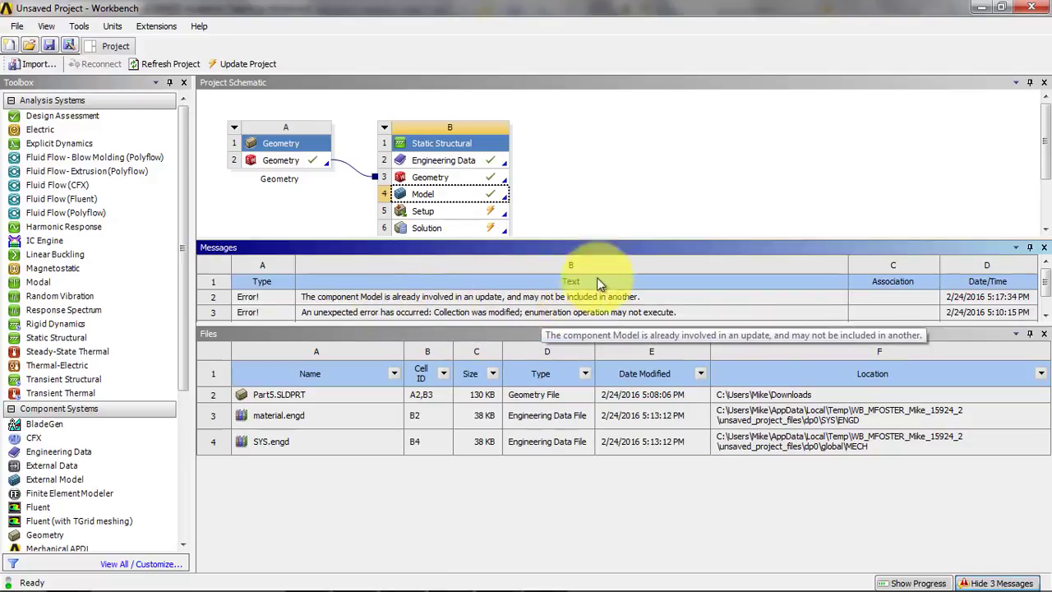
pyautogui.click(979, 10)
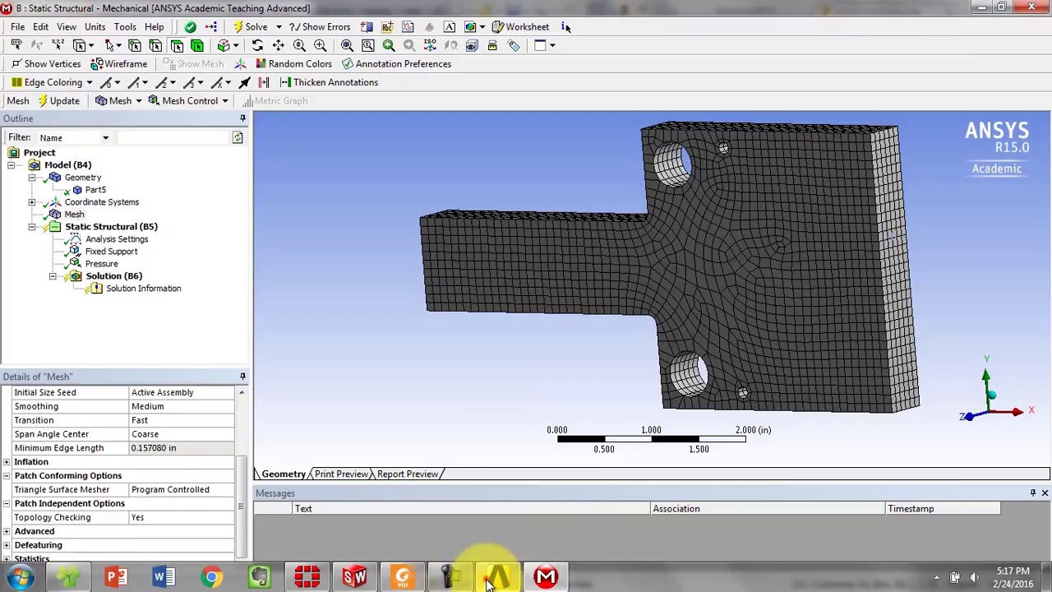
pyautogui.click(497, 576)
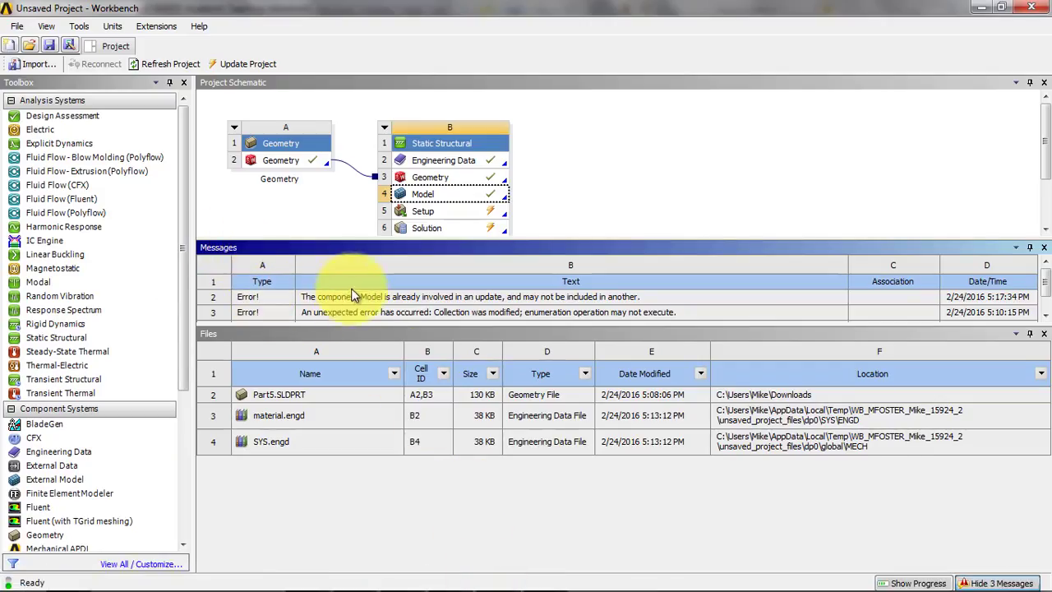
pyautogui.moveTo(347, 323); pyautogui.dragTo(337, 397)
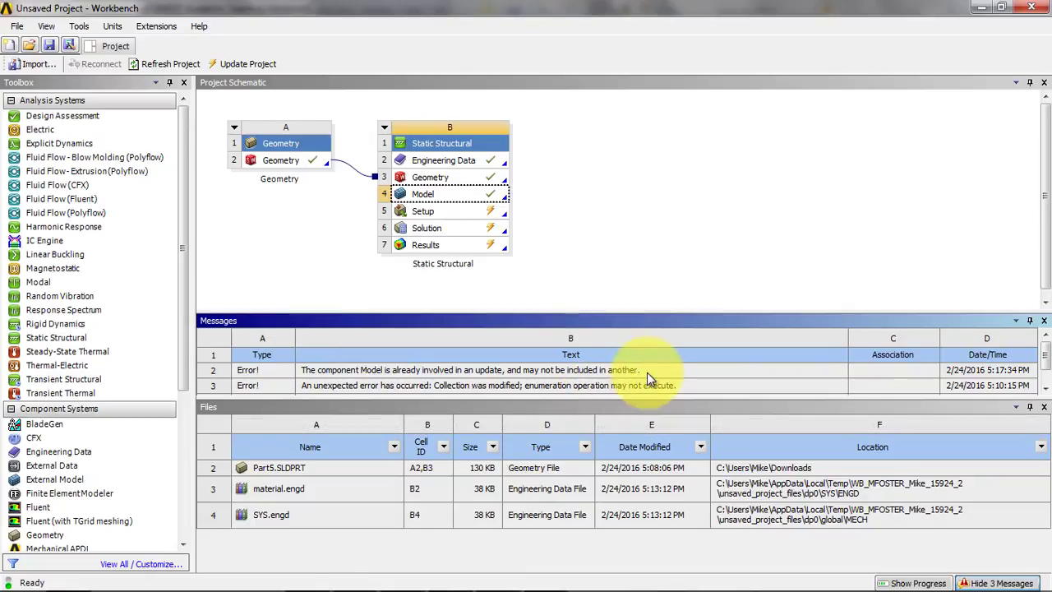
pyautogui.click(984, 9)
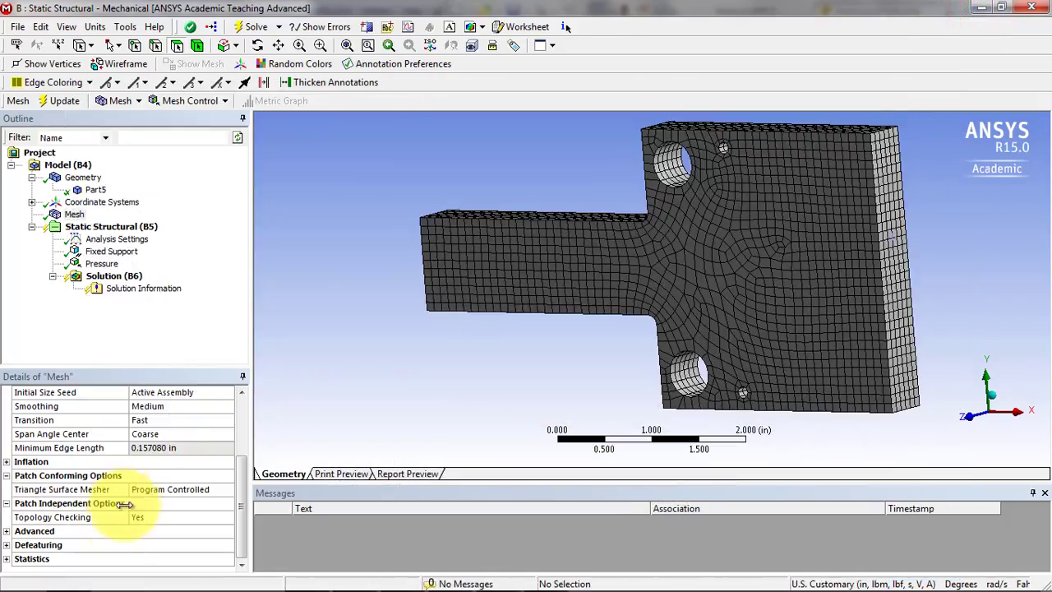
# Expand the mesh statistics and check the node and element counts.
pyautogui.click(6, 559)
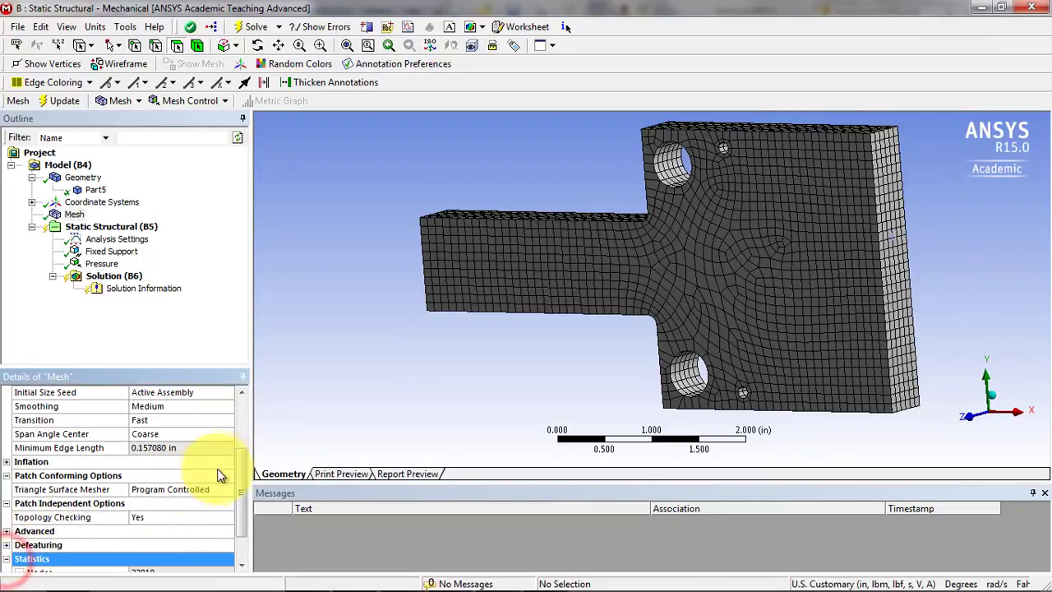
pyautogui.moveTo(241, 456); pyautogui.dragTo(240, 502)
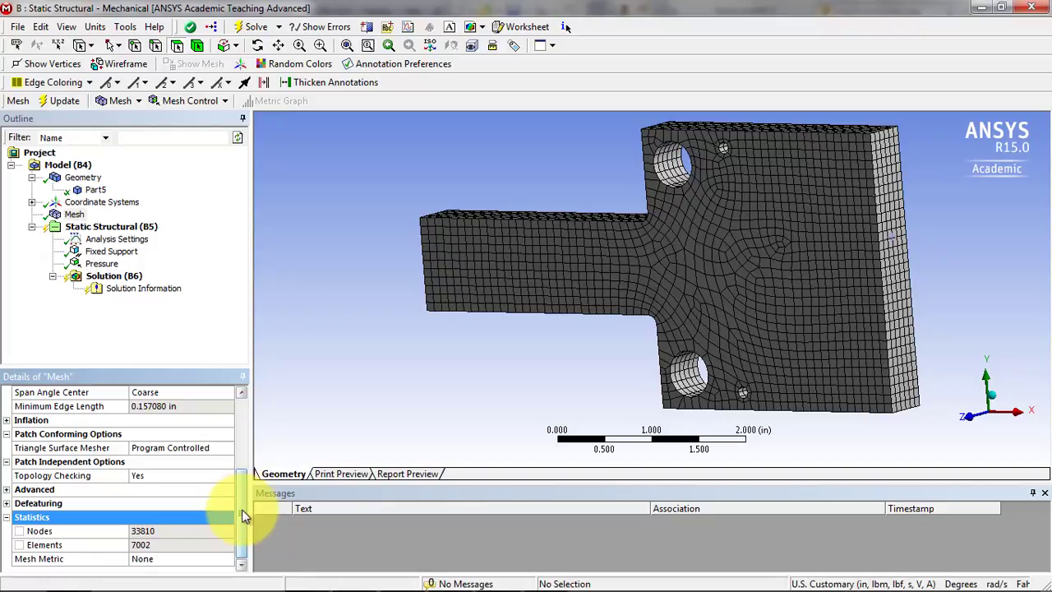
pyautogui.moveTo(243, 515); pyautogui.dragTo(246, 427)
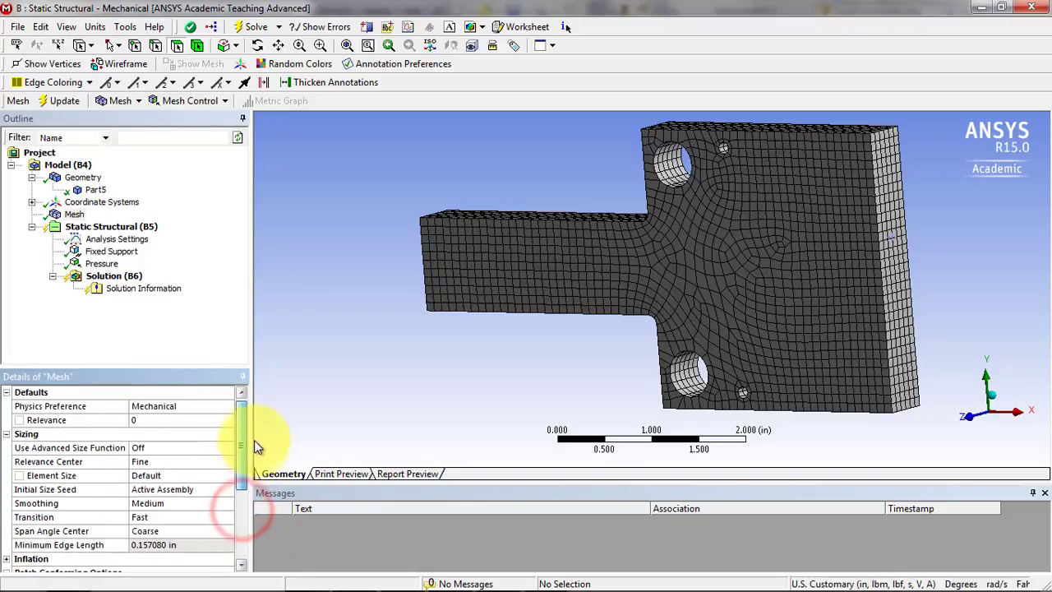
# Solve the static structural analysis from the Solution branch of the model tree.
pyautogui.click(107, 277)
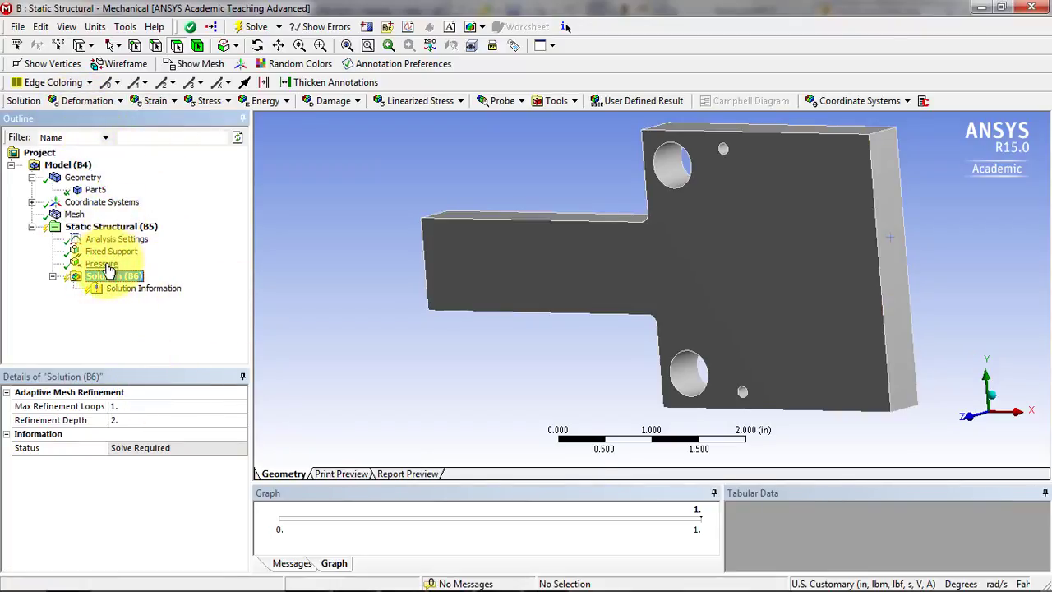
pyautogui.rightClick(79, 265)
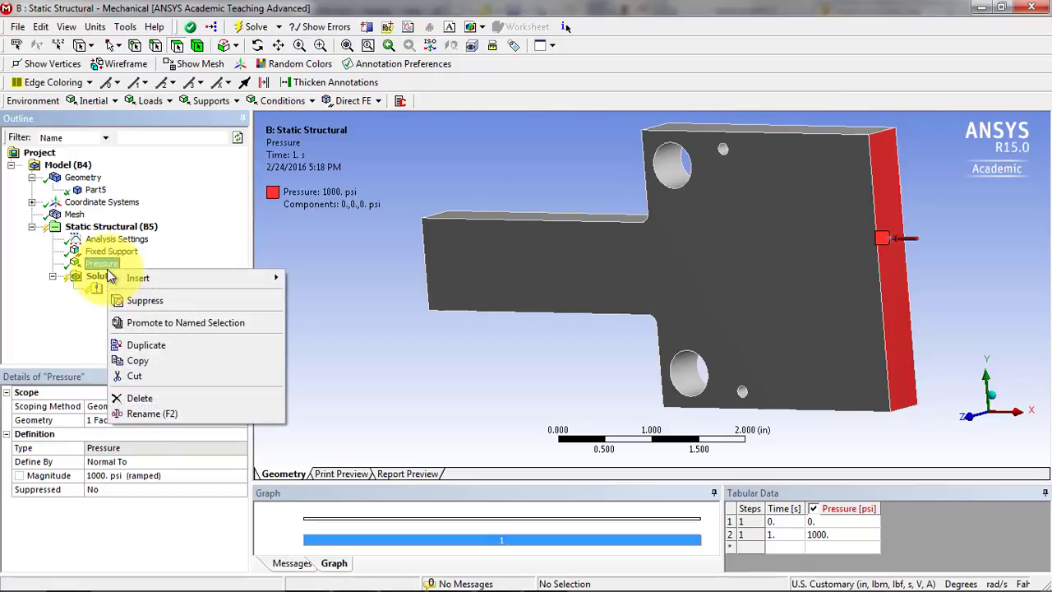
pyautogui.click(95, 277)
pyautogui.rightClick(100, 279)
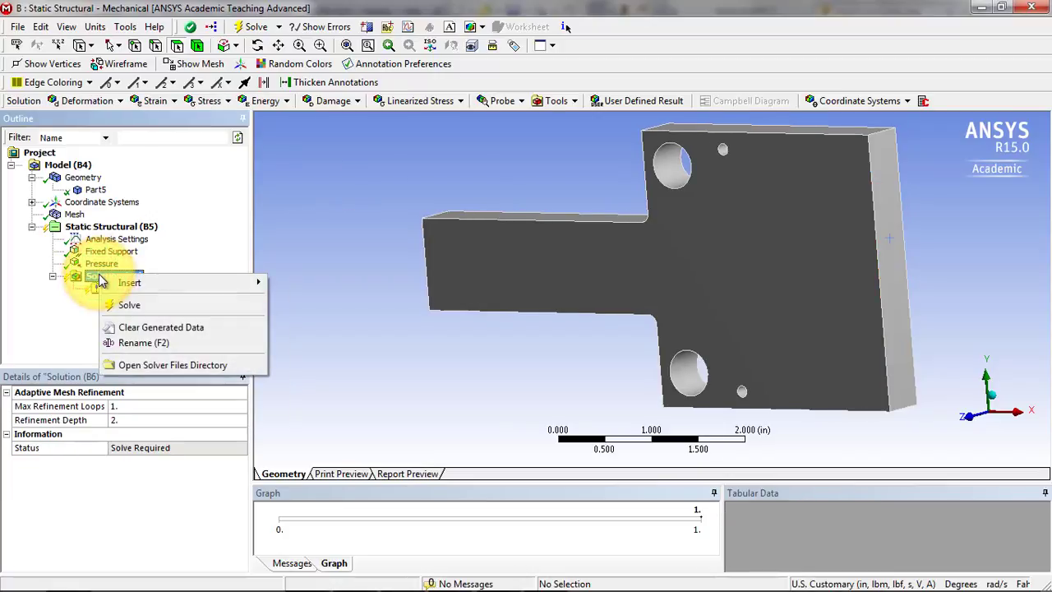
pyautogui.click(137, 306)
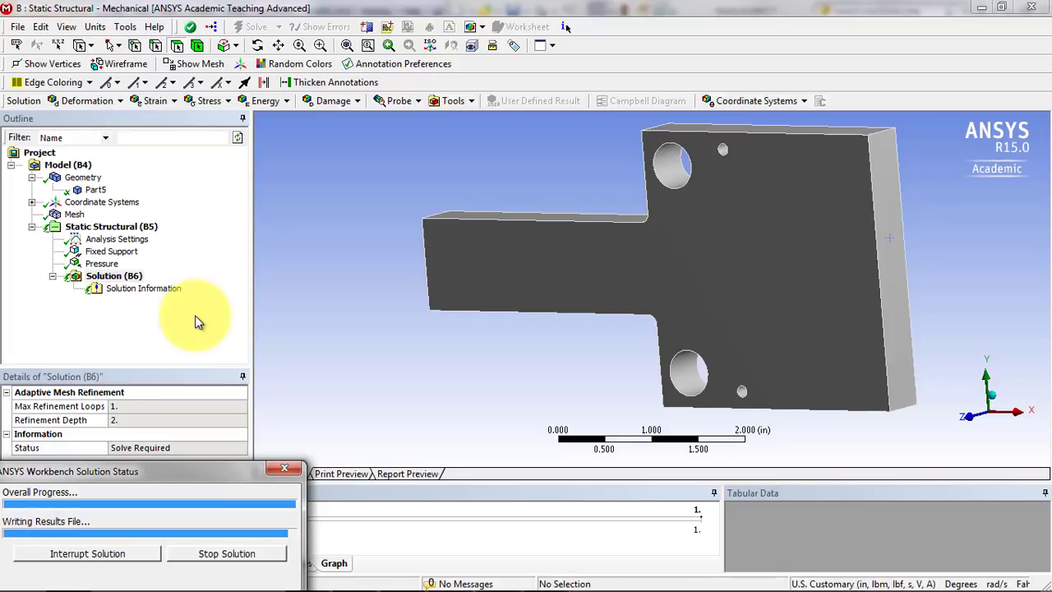
# Add Total Deformation and Equivalent (von-Mises) Stress results to the solution and evaluate all results.
pyautogui.click(965, 416)
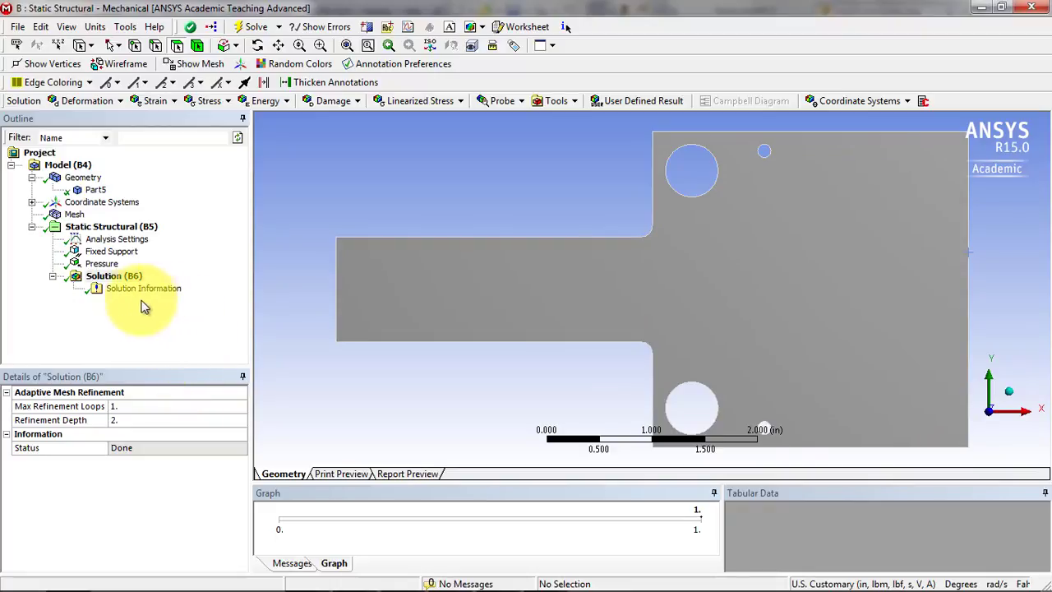
pyautogui.click(78, 101)
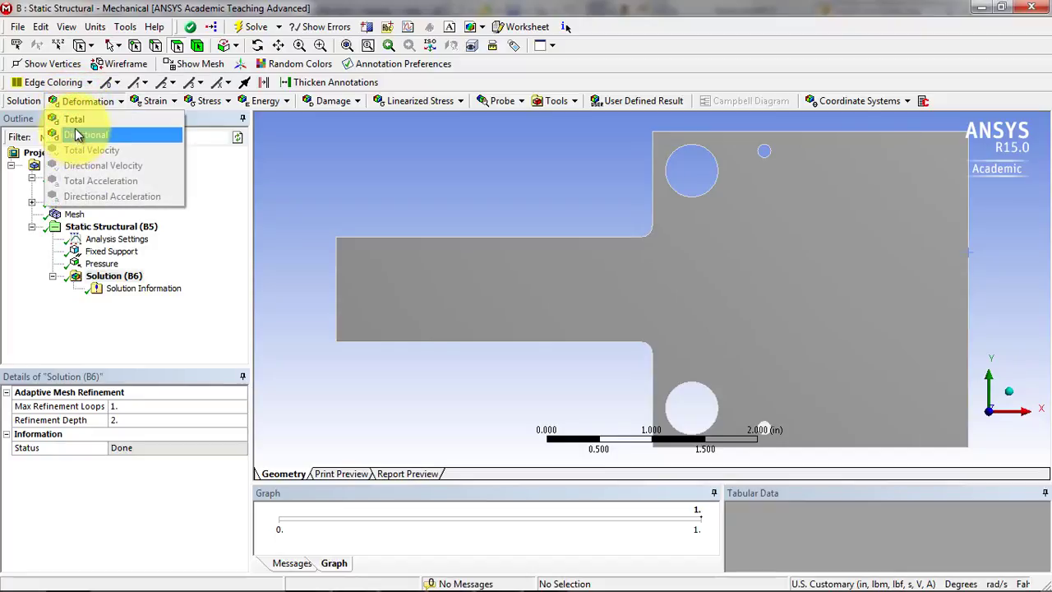
pyautogui.click(79, 125)
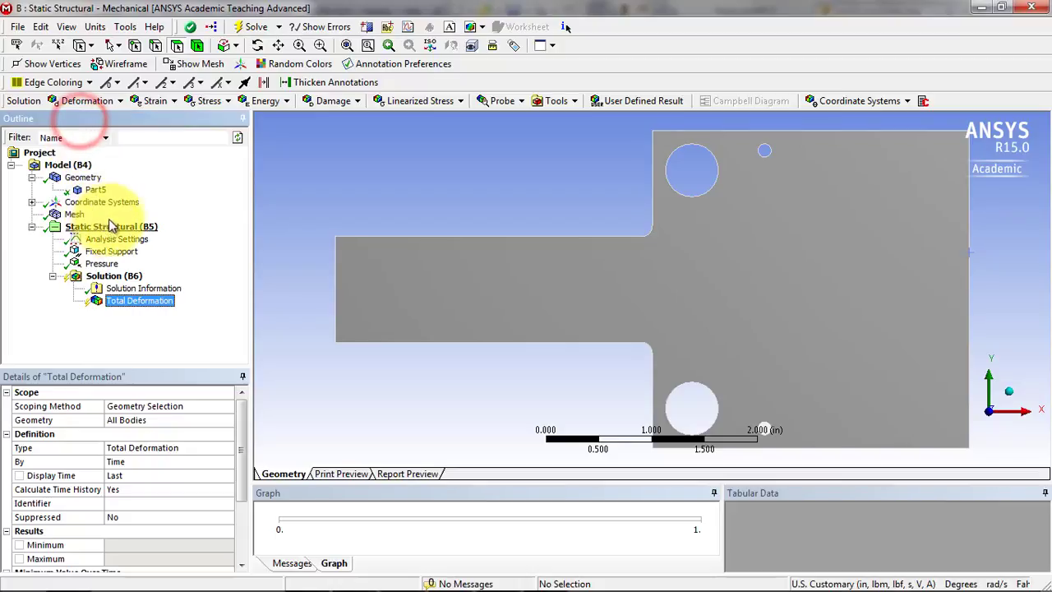
pyautogui.click(207, 100)
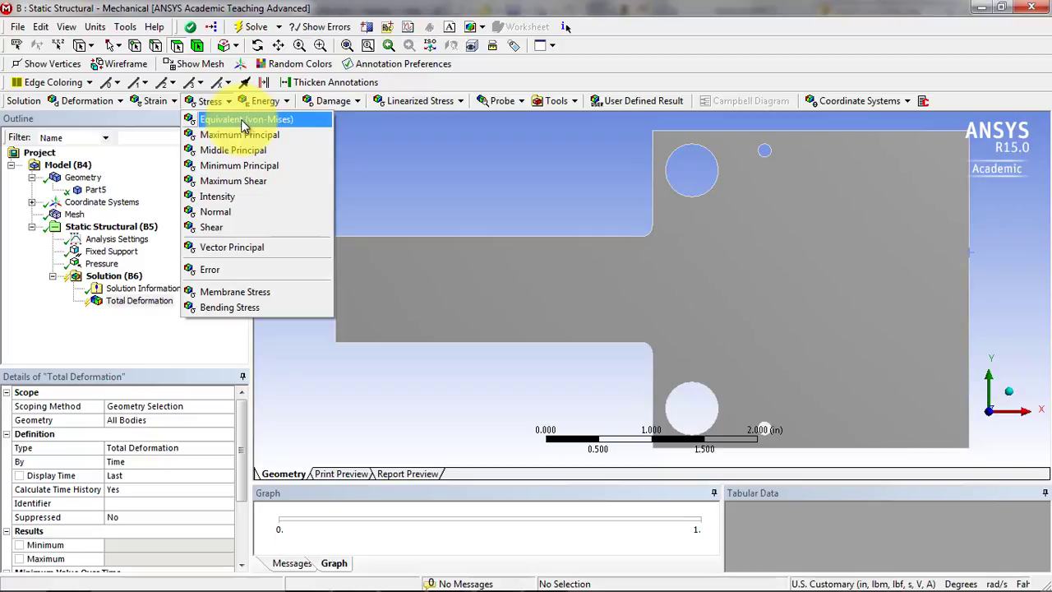
pyautogui.click(244, 121)
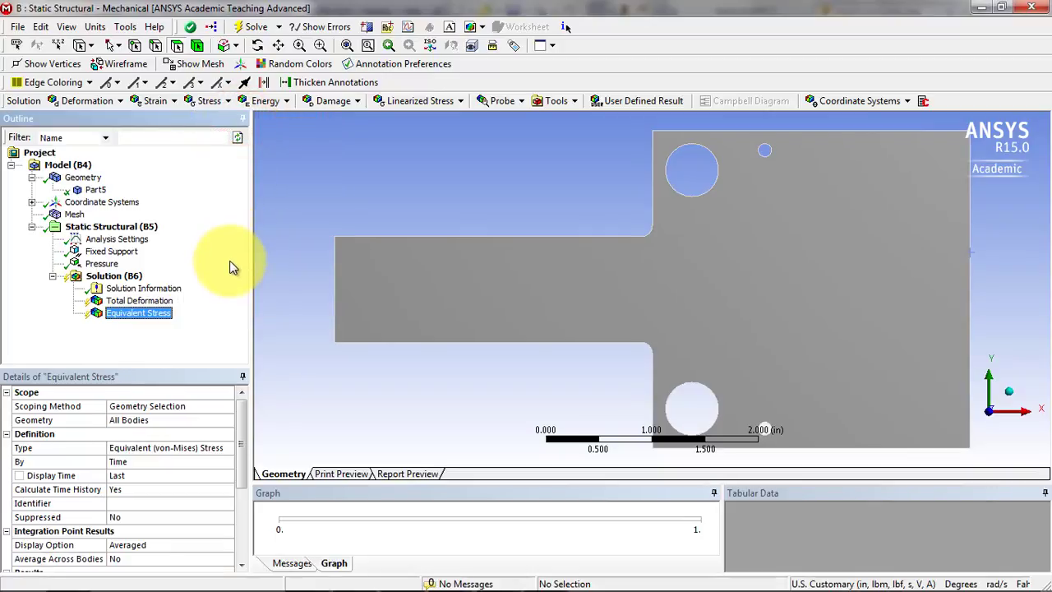
pyautogui.rightClick(116, 302)
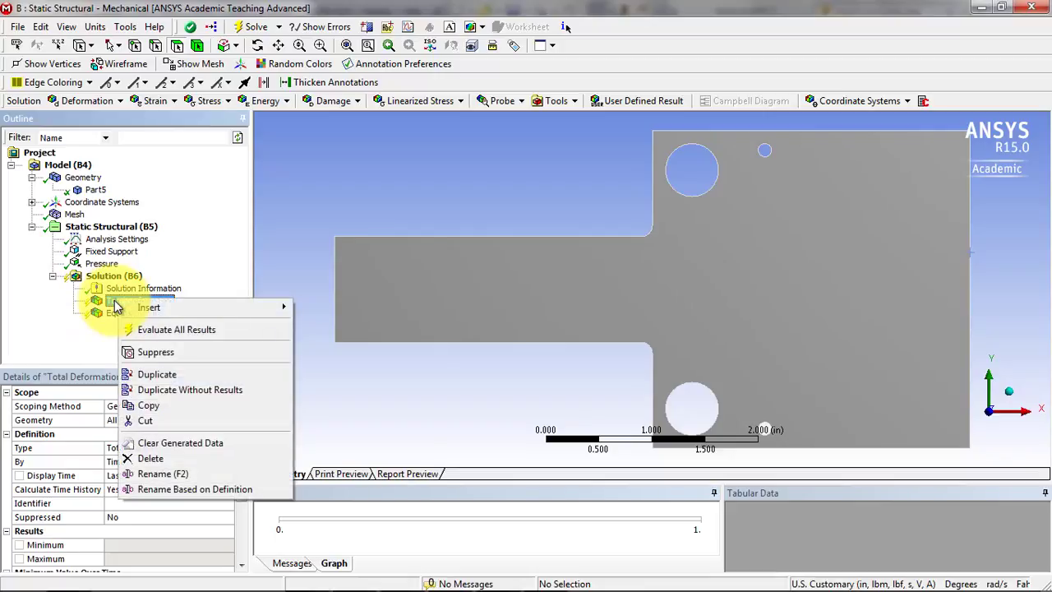
pyautogui.click(173, 330)
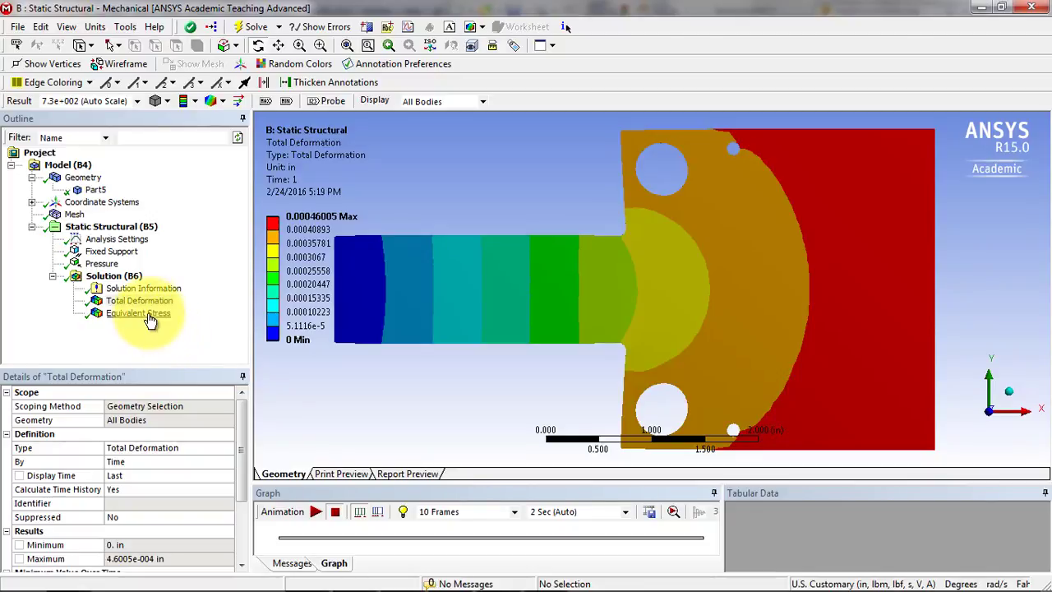
# Examine the total deformation contour and its legend range from minimum to maximum.
pyautogui.click(148, 302)
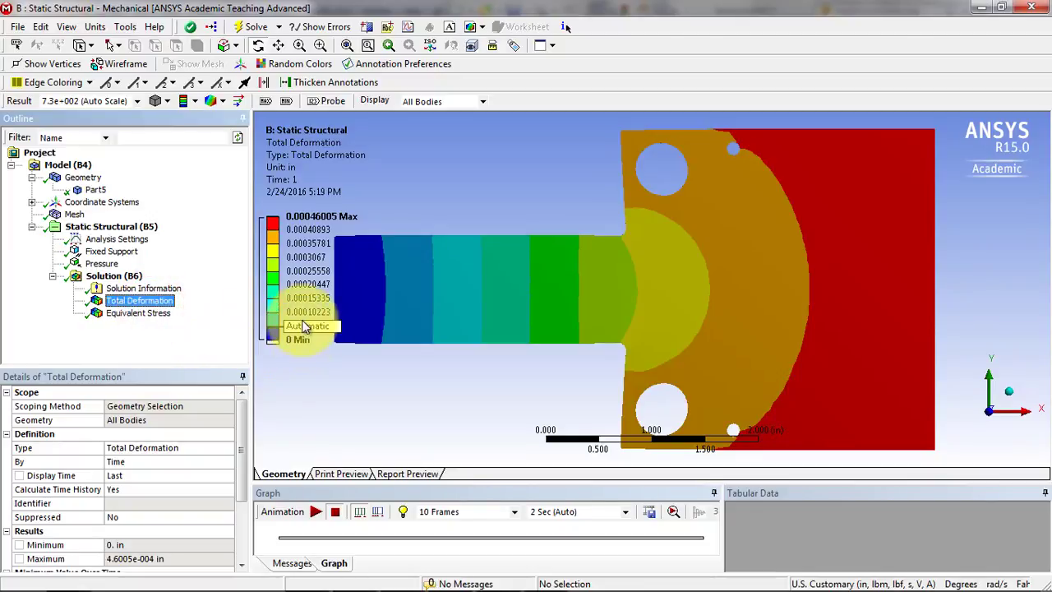
pyautogui.click(293, 218)
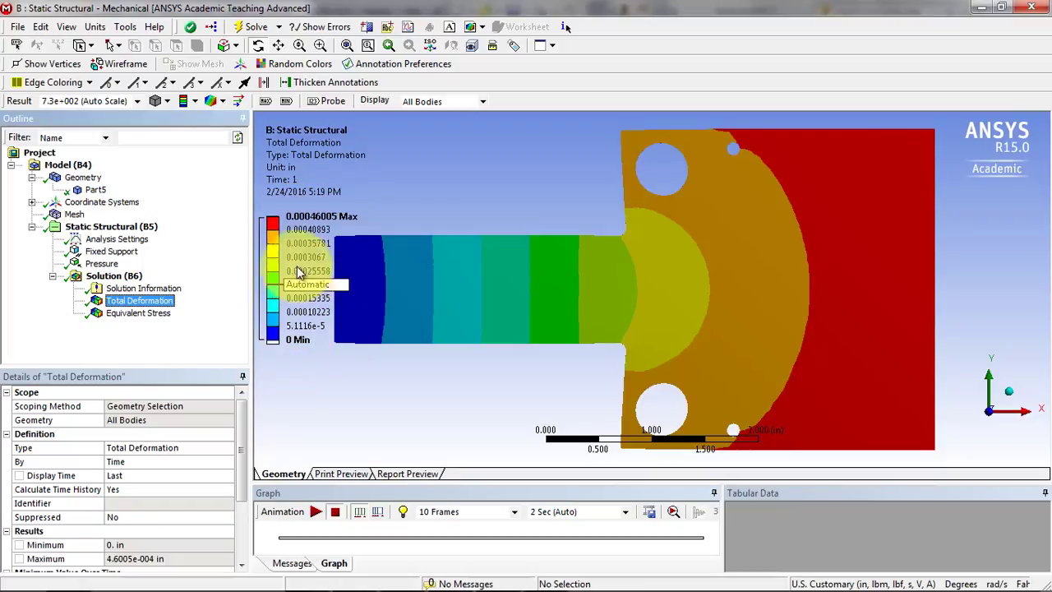
pyautogui.click(312, 231)
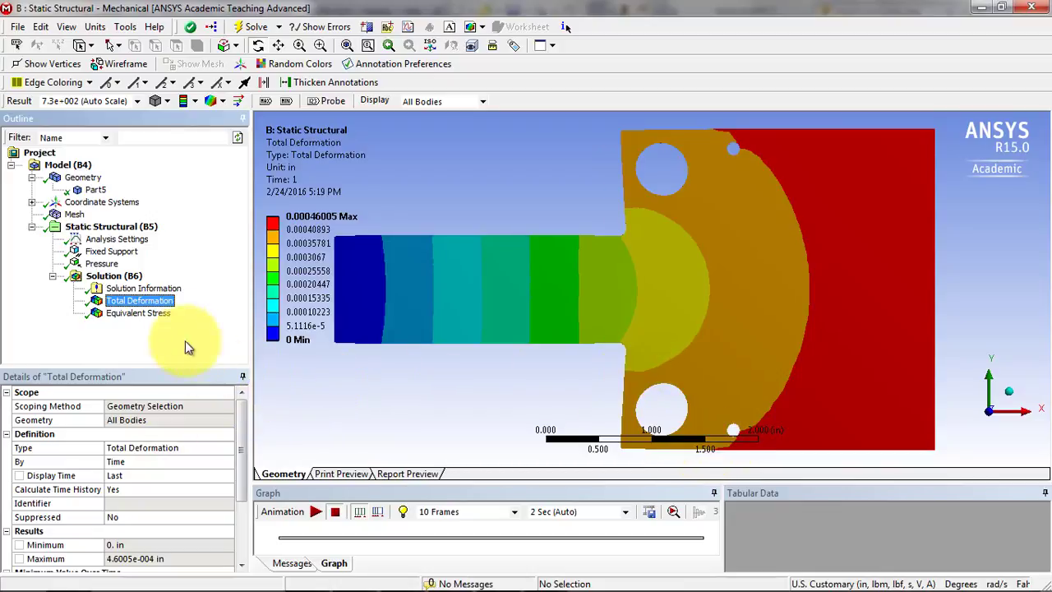
# Show the equivalent stress contour with its maximum and minimum location labels, and play and stop its animation.
pyautogui.click(141, 315)
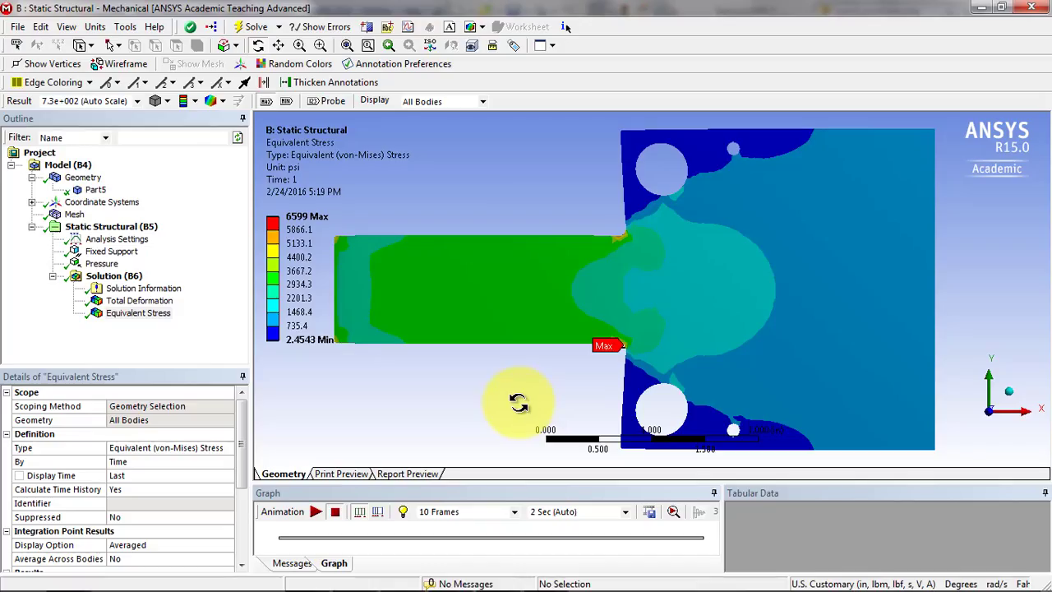
pyautogui.click(286, 102)
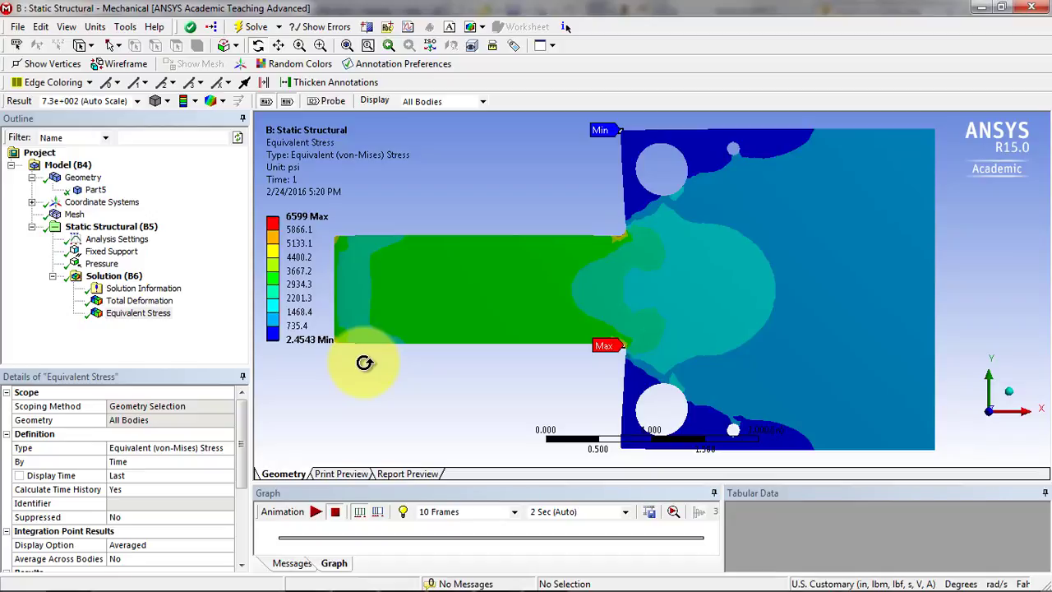
pyautogui.click(313, 512)
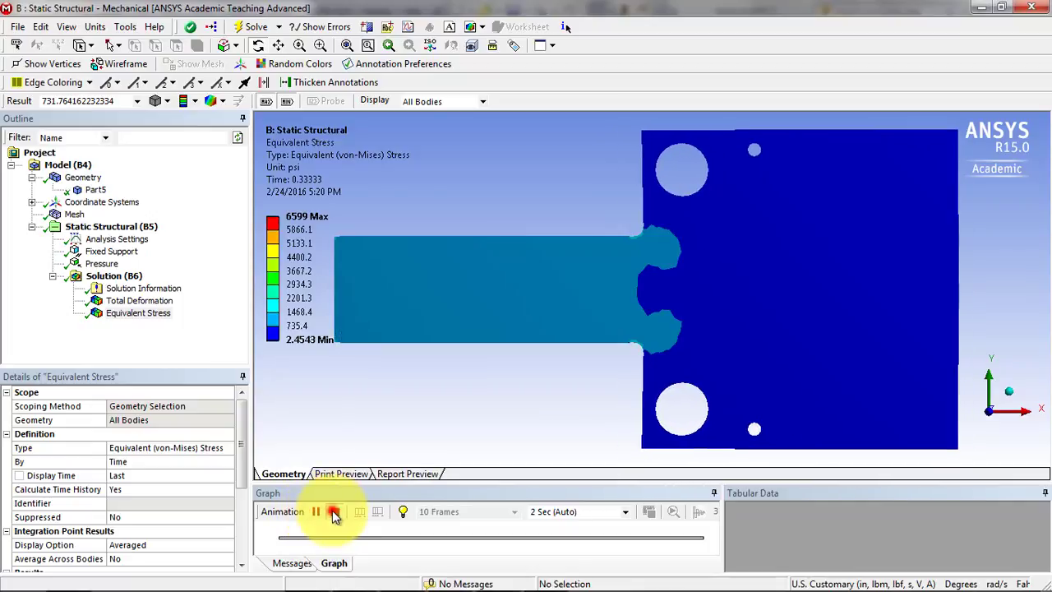
pyautogui.click(336, 511)
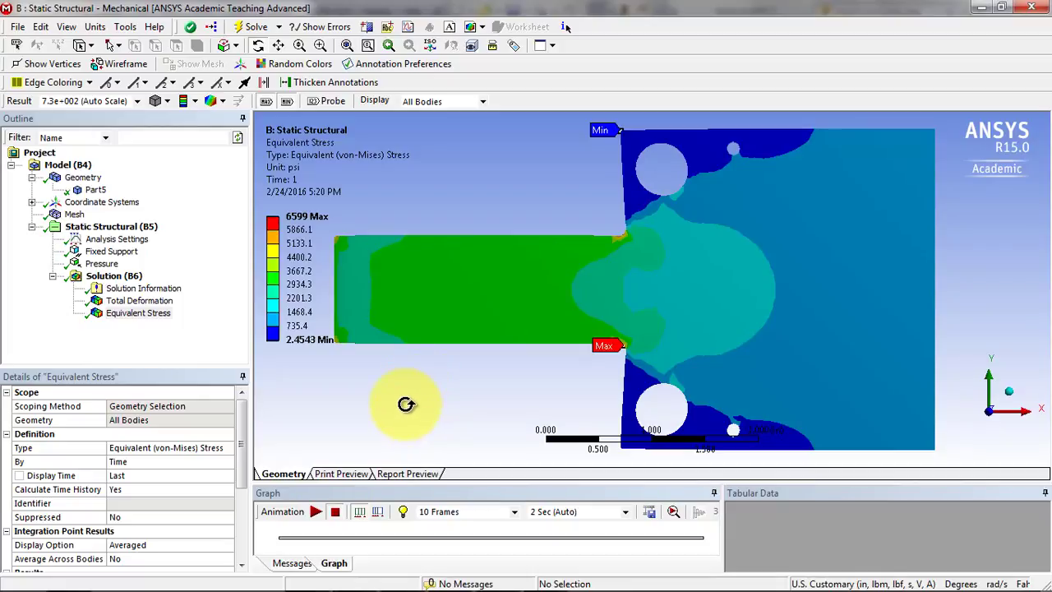
# Close Mechanical, switch to Workbench and reopen the Results of the Static Structural system.
pyautogui.click(19, 27)
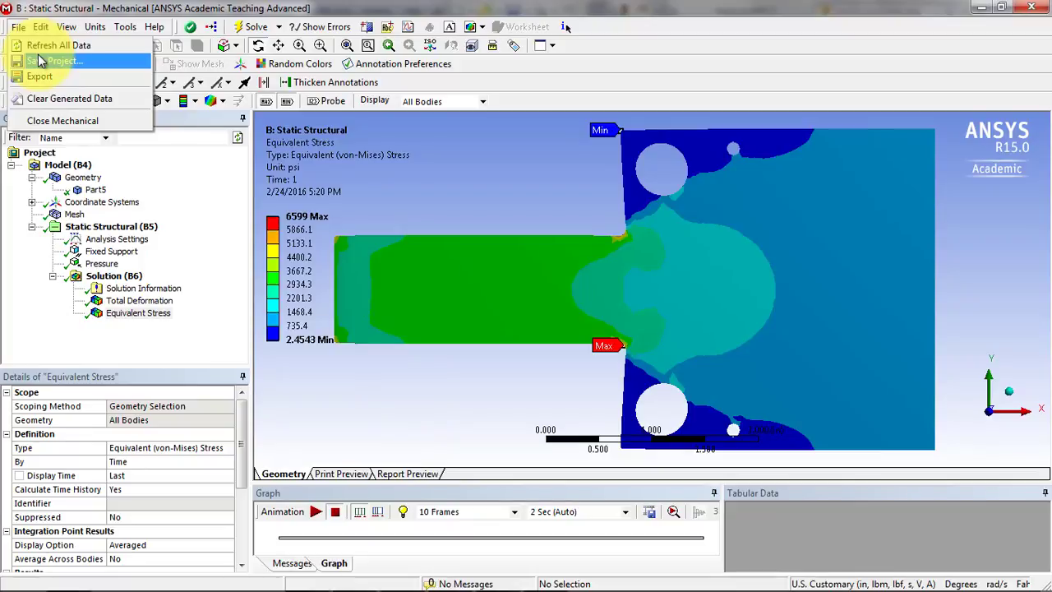
pyautogui.click(38, 56)
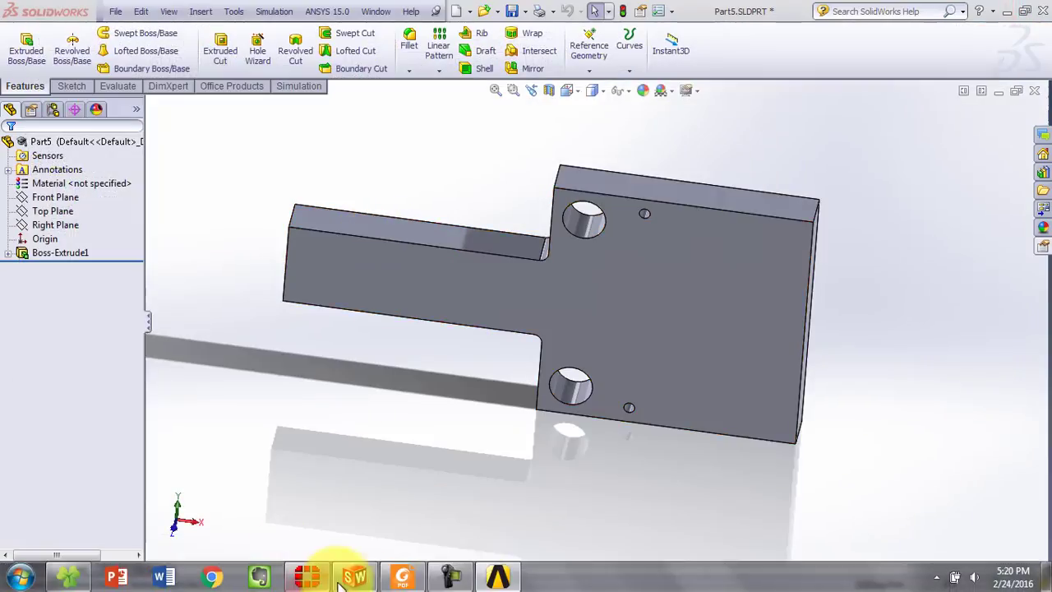
pyautogui.click(497, 578)
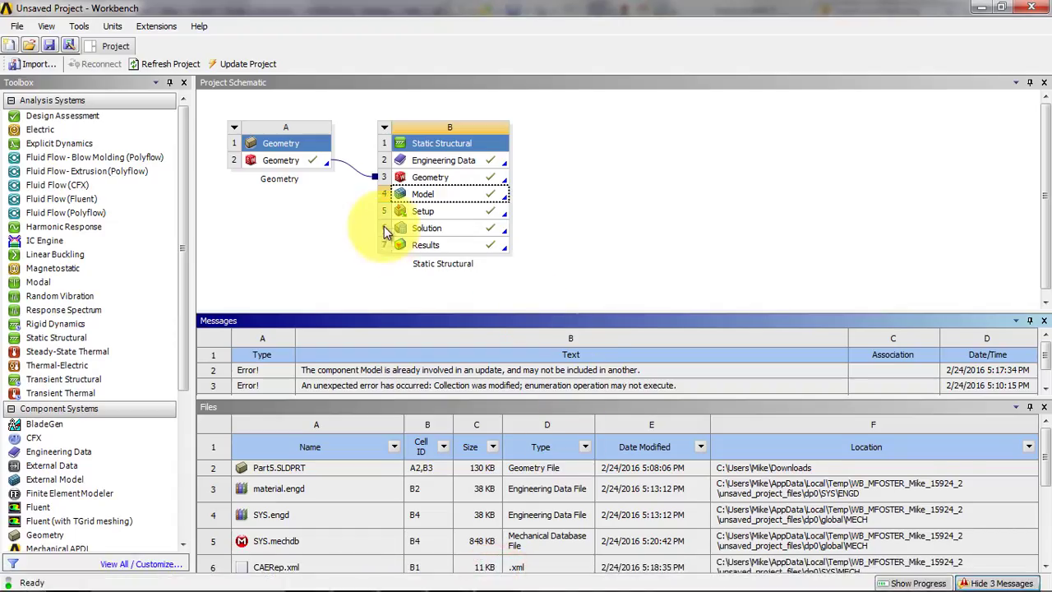
pyautogui.click(436, 196)
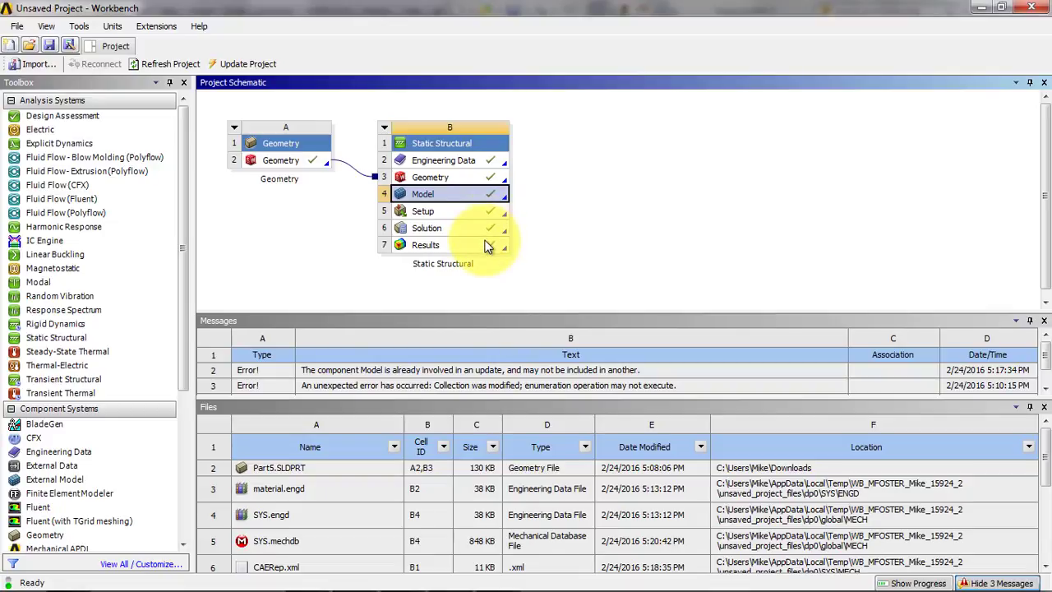
pyautogui.doubleClick(441, 245)
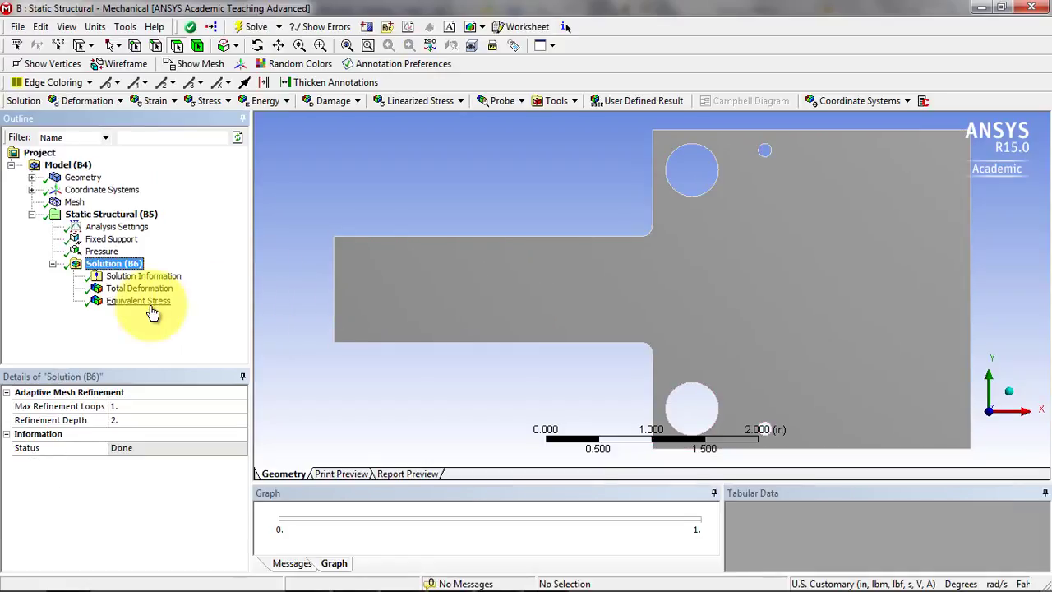
pyautogui.click(139, 304)
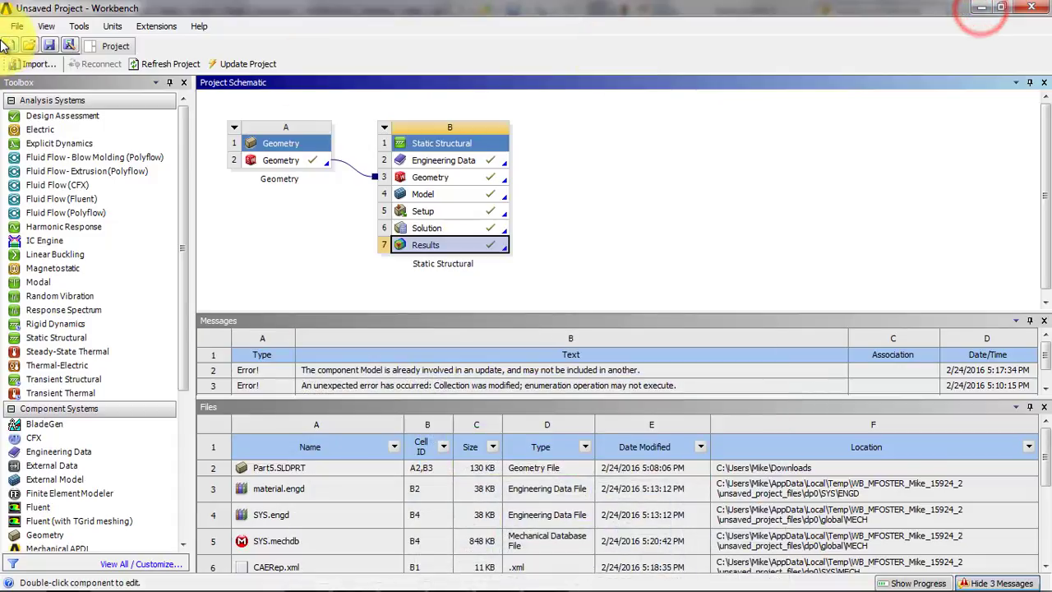
# Save the Workbench project as Part5 in the Downloads folder.
pyautogui.click(50, 45)
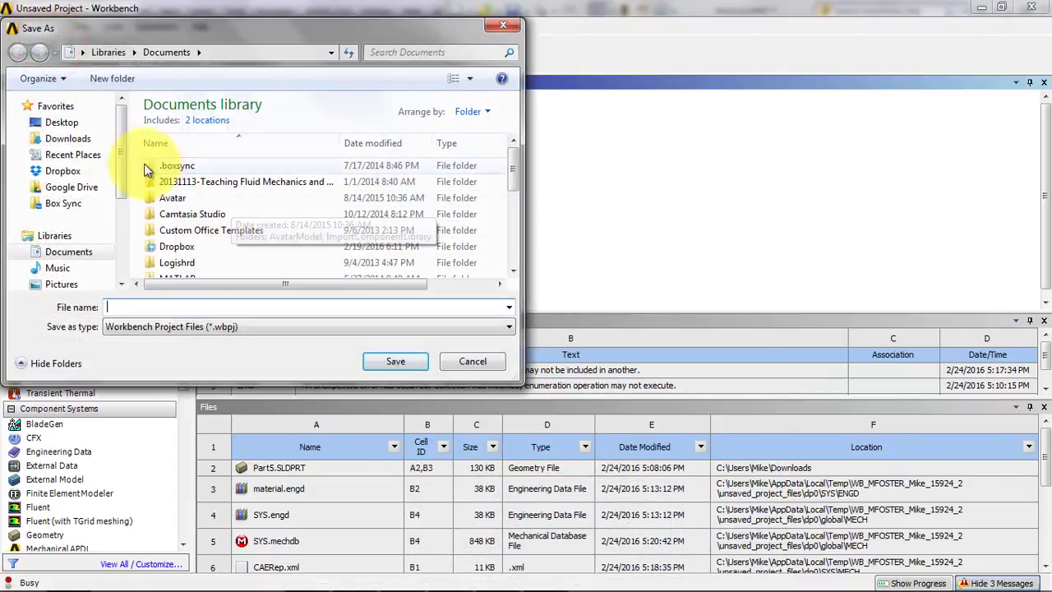
pyautogui.click(67, 138)
pyautogui.click(158, 306)
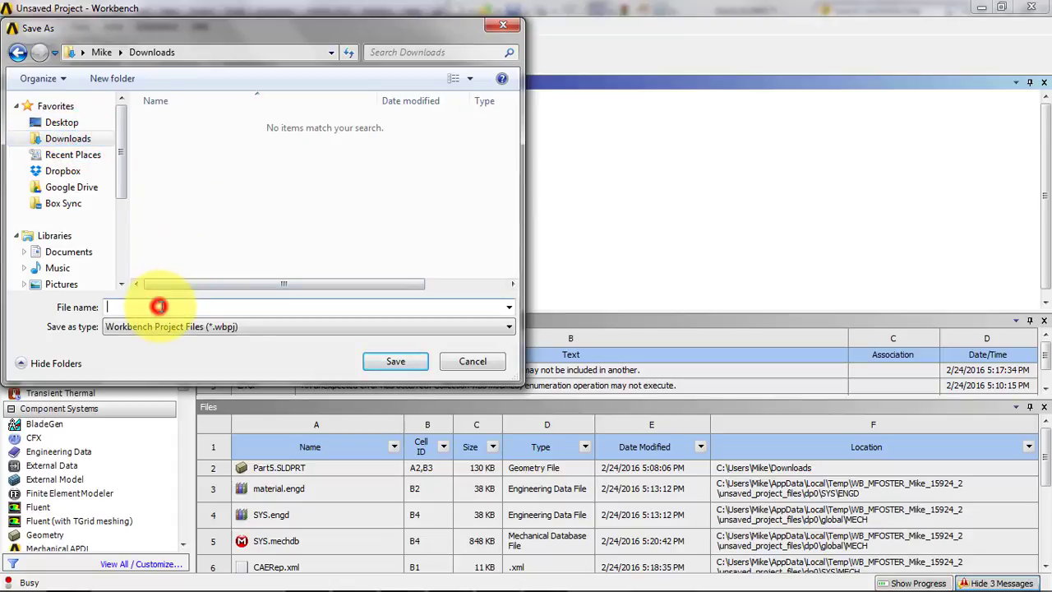
pyautogui.write('Par')
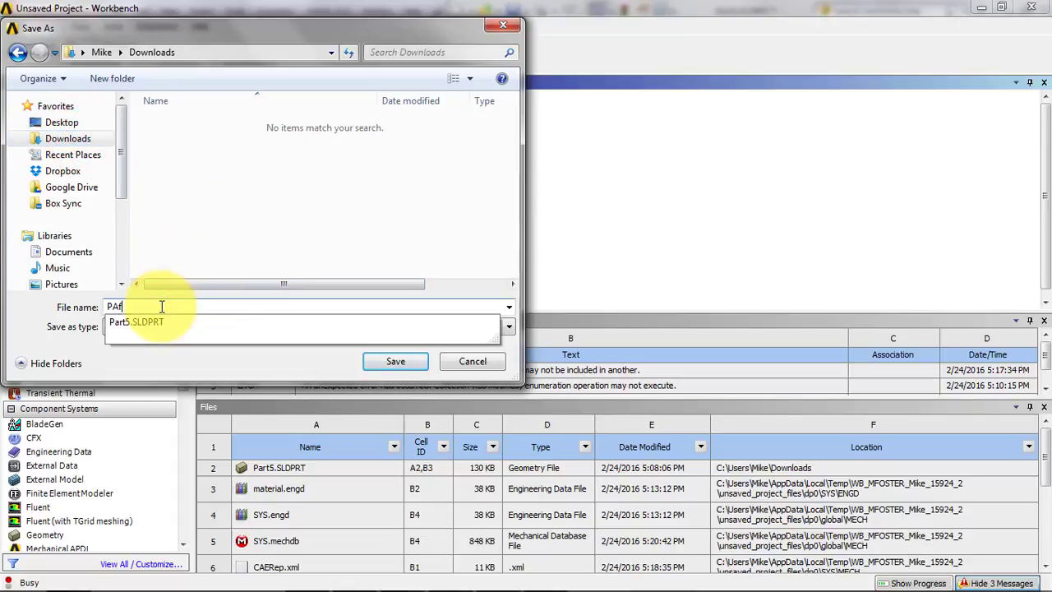
pyautogui.write('t5')
pyautogui.click(379, 363)
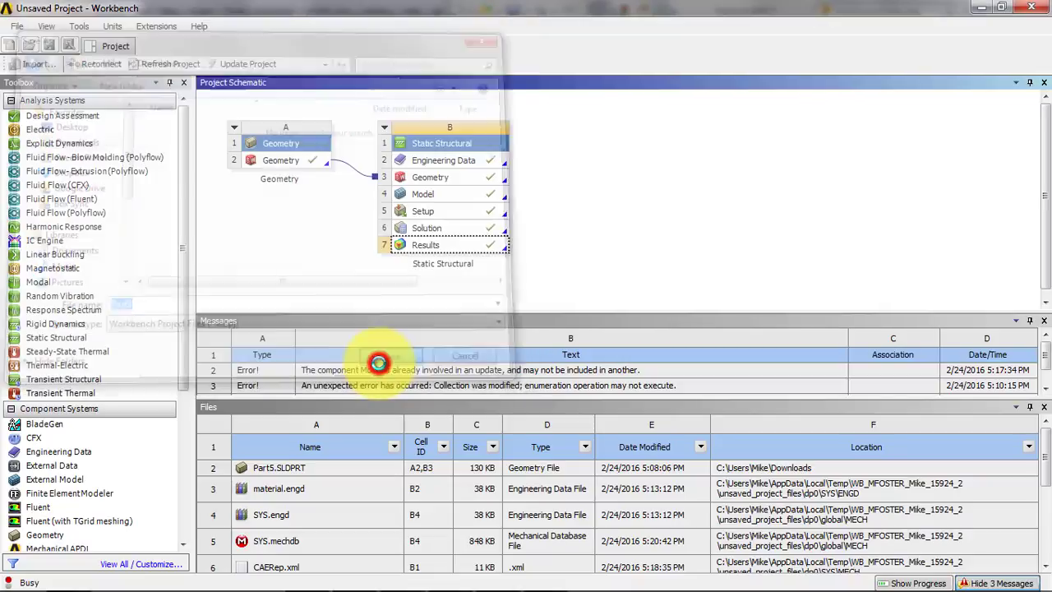